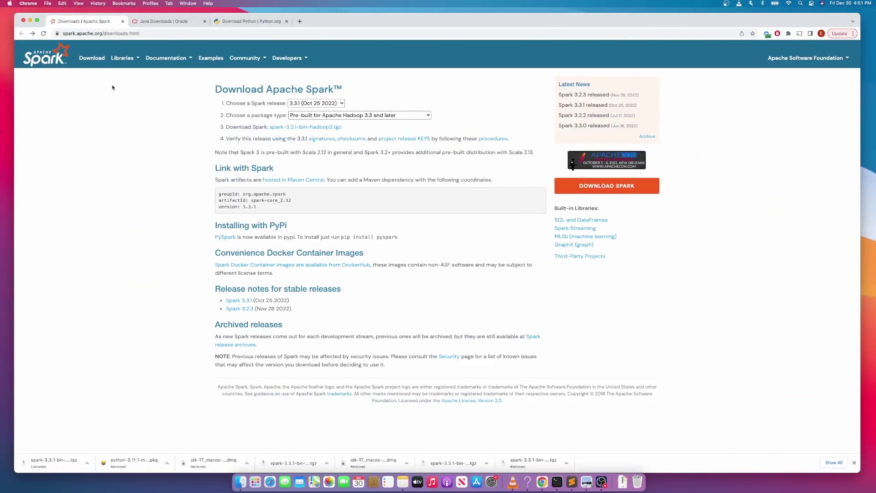
# Step: Keep Spark release 3.3.1 pre-built for Hadoop 3.3 and later, and follow the spark-3.3.1-bin-hadoop3.tgz link
pyautogui.click(133, 33)
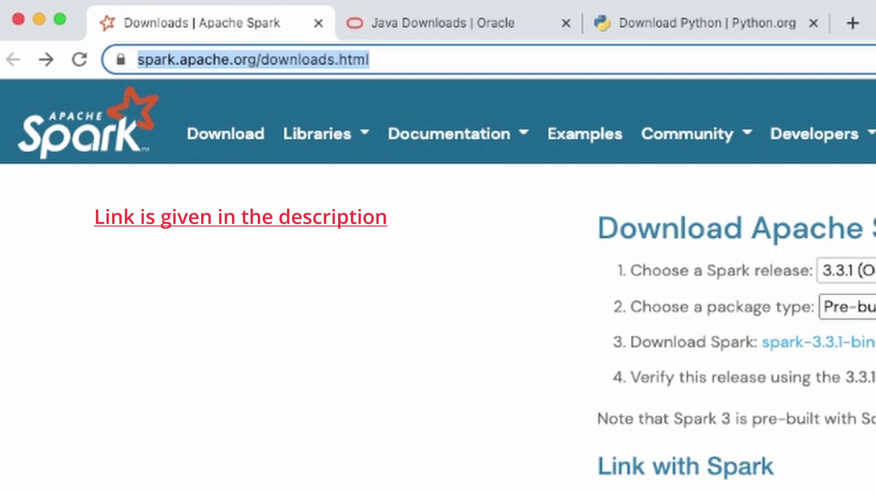
pyautogui.click(847, 287)
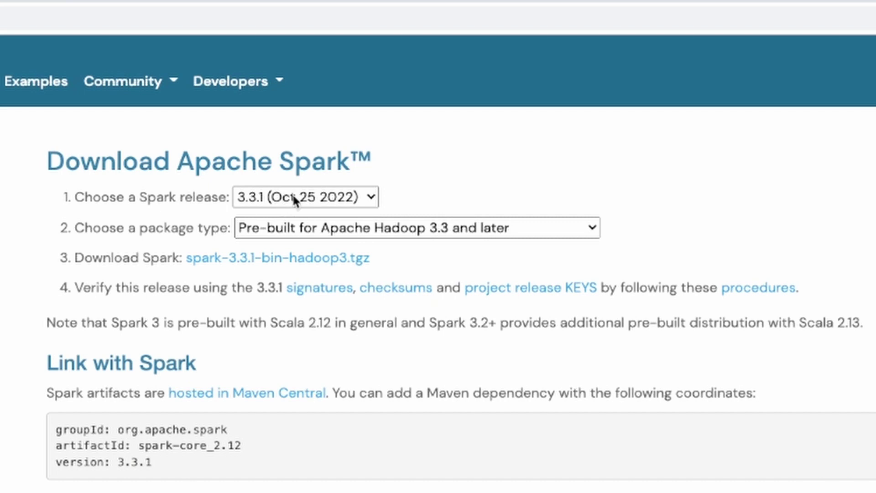
pyautogui.click(294, 200)
pyautogui.click(295, 196)
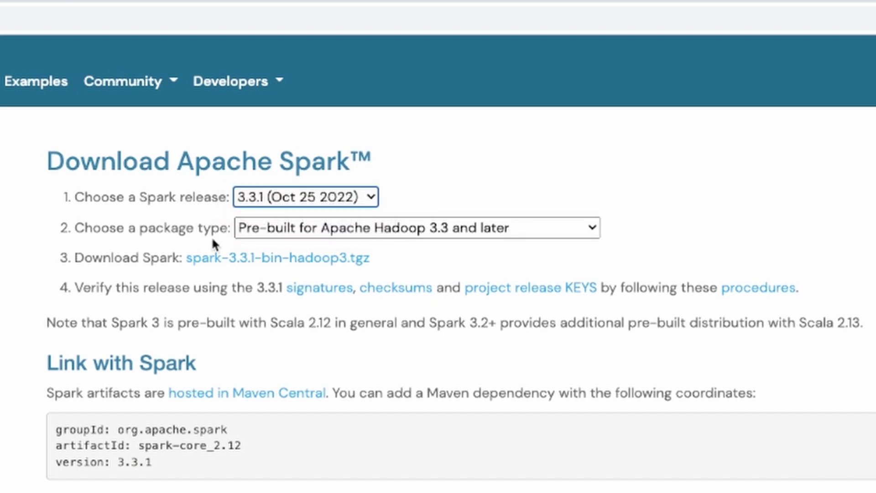
pyautogui.click(476, 229)
pyautogui.click(475, 225)
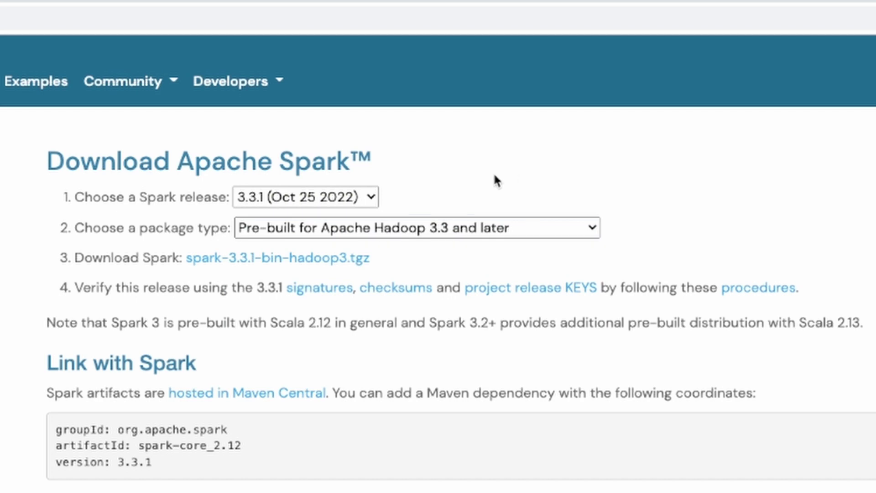
pyautogui.click(292, 258)
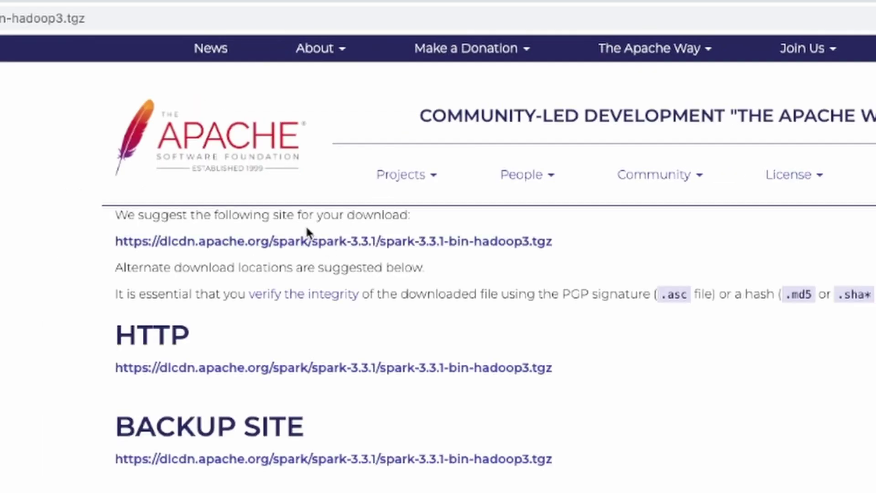
# Step: Start downloading spark-3.3.1-bin-hadoop3.tgz from the suggested dlcdn mirror
pyautogui.click(504, 247)
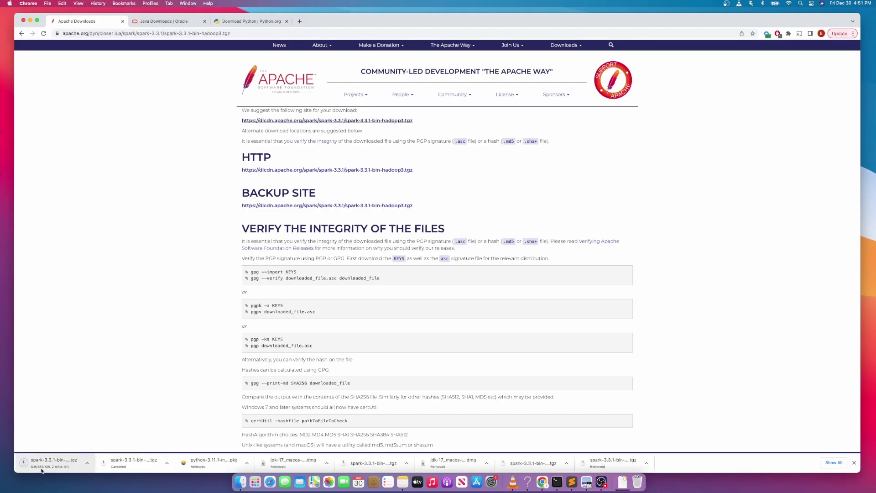
pyautogui.click(86, 463)
pyautogui.click(71, 458)
# Step: Pause the Spark download and reveal its partial file in Finder
pyautogui.click(86, 463)
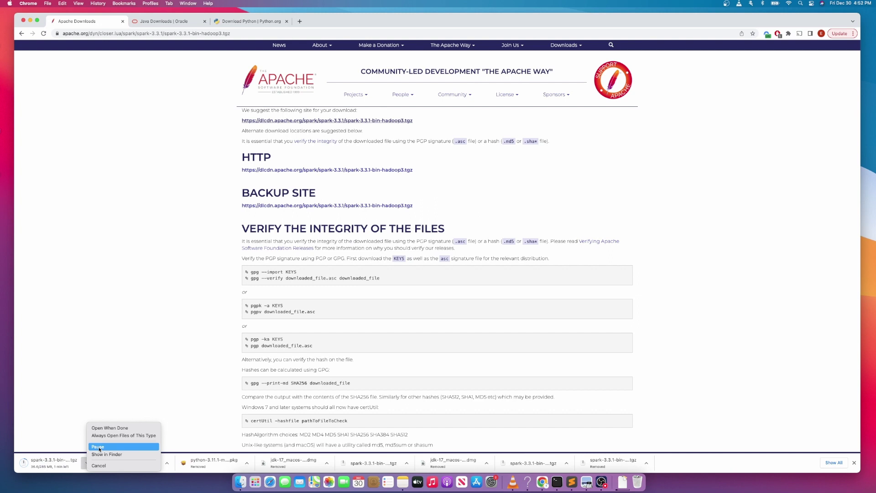
pyautogui.click(99, 448)
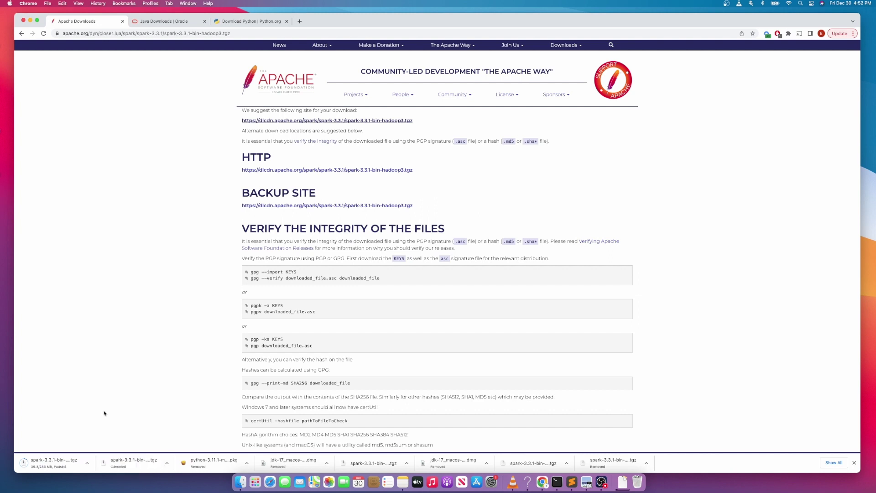
pyautogui.click(86, 463)
pyautogui.click(100, 455)
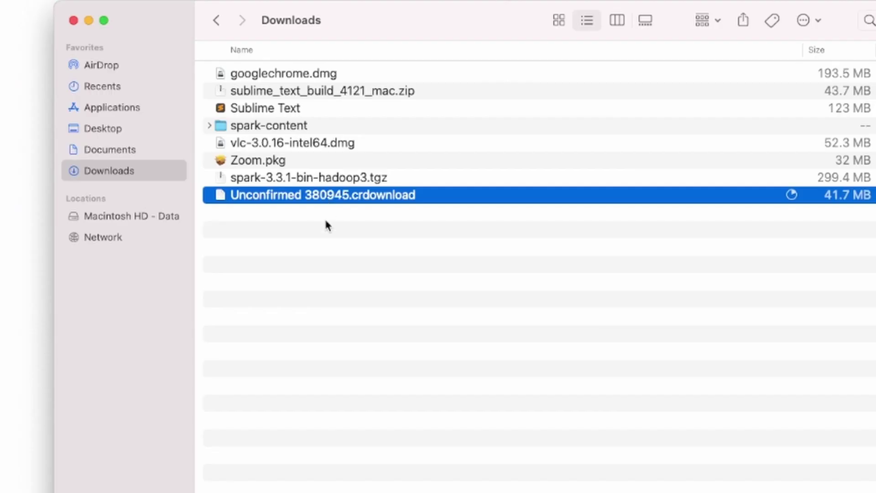
# Step: Trash the unfinished Unconfirmed 380945.crdownload file and extract spark-3.3.1-bin-hadoop3.tgz
pyautogui.click(239, 163)
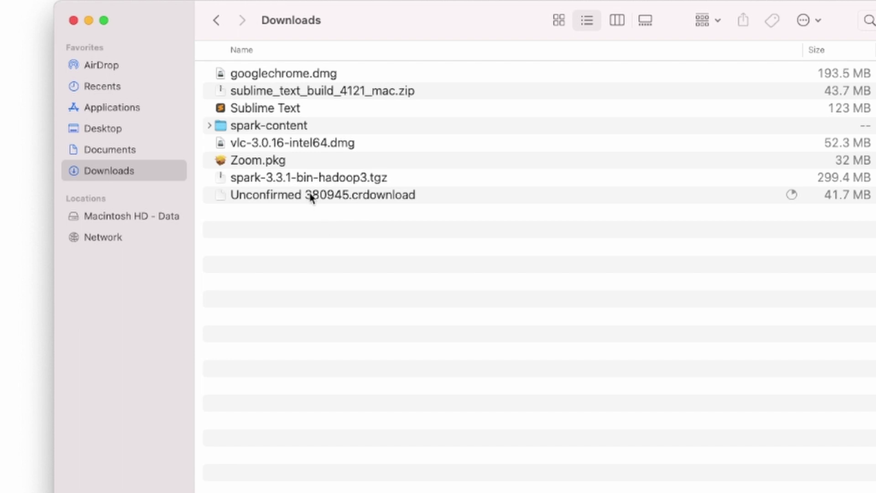
pyautogui.moveTo(342, 18); pyautogui.dragTo(294, 18)
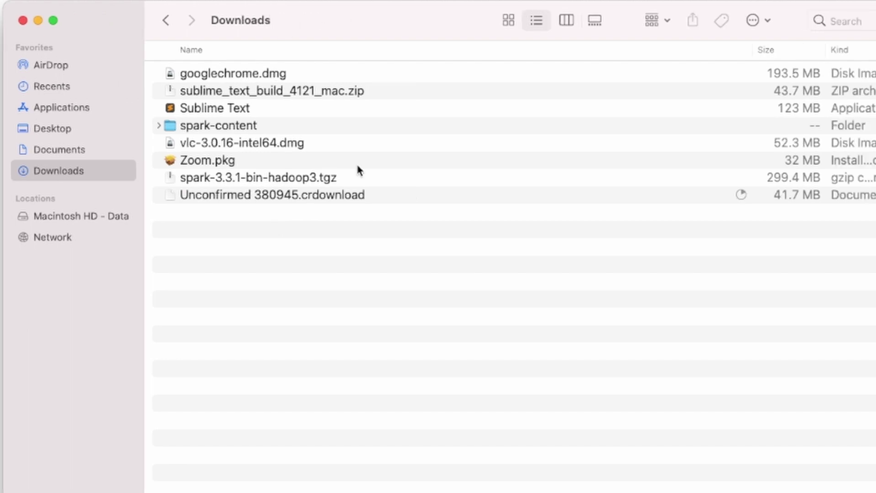
pyautogui.click(364, 196)
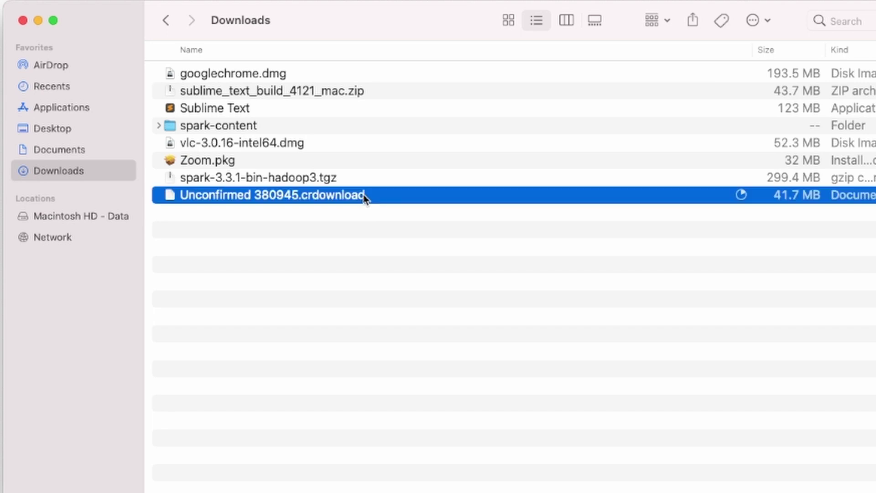
pyautogui.rightClick(364, 197)
pyautogui.click(330, 245)
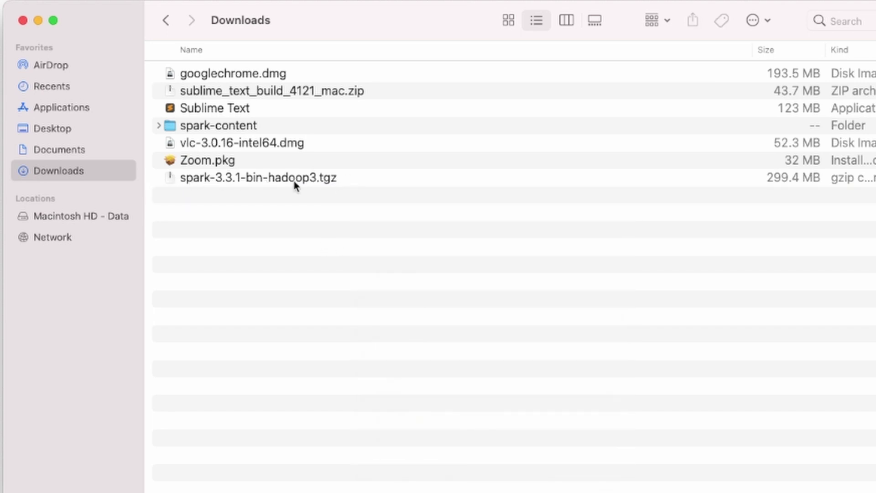
pyautogui.click(322, 182)
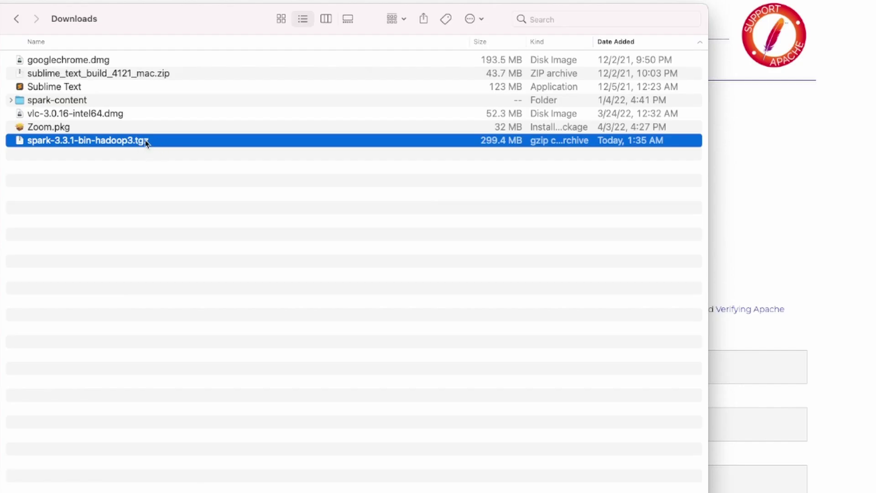
pyautogui.doubleClick(328, 181)
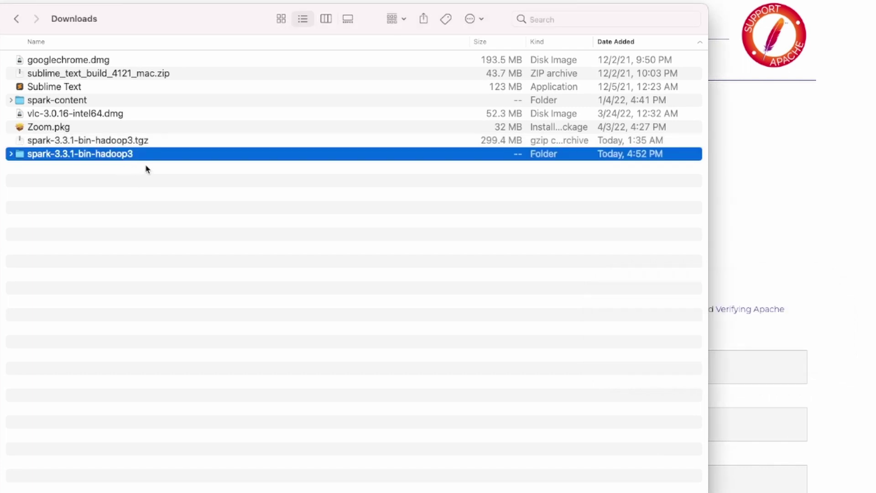
# Step: Expand the extracted spark-3.3.1-bin-hadoop3 folder and select its bin folder
pyautogui.click(11, 154)
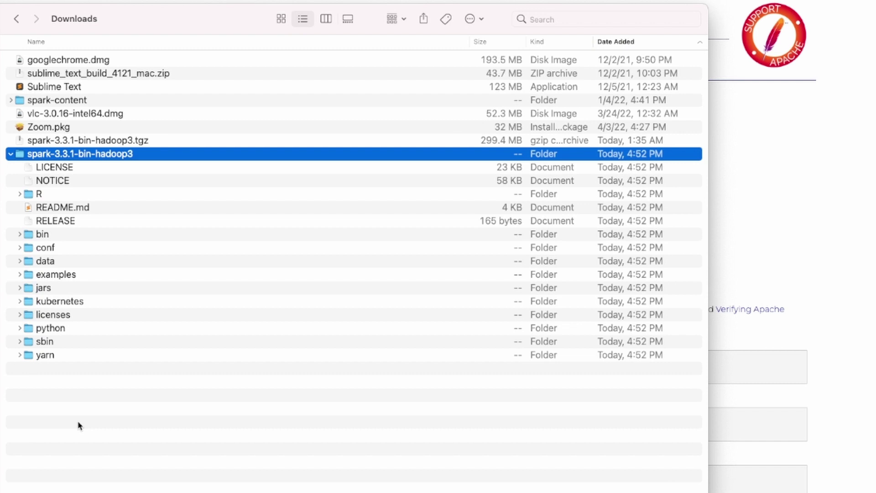
pyautogui.click(45, 235)
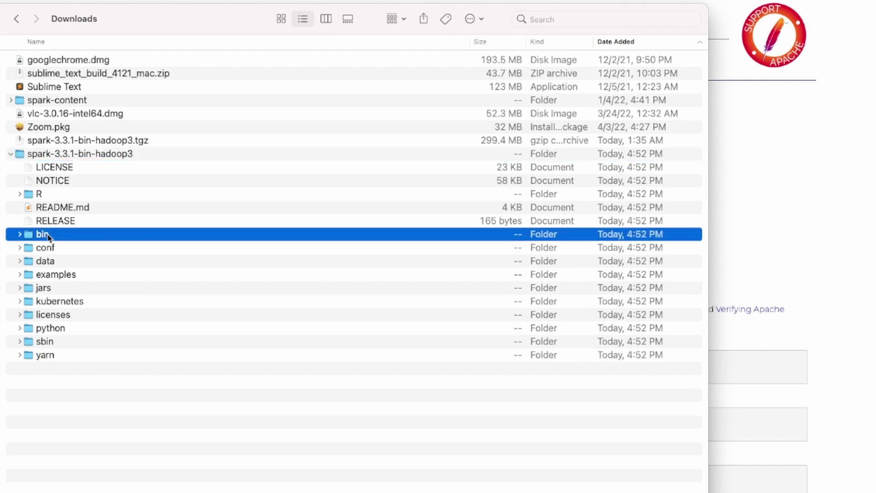
pyautogui.click(20, 234)
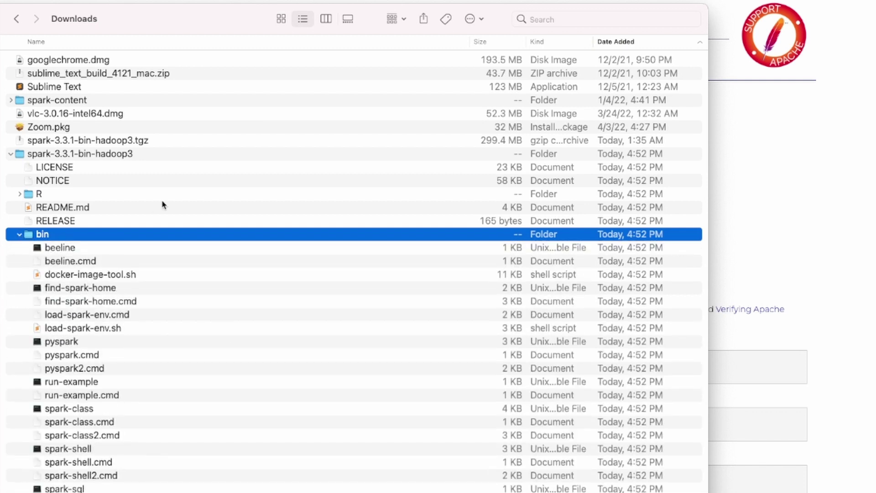
pyautogui.scroll(-4, 164, 205)
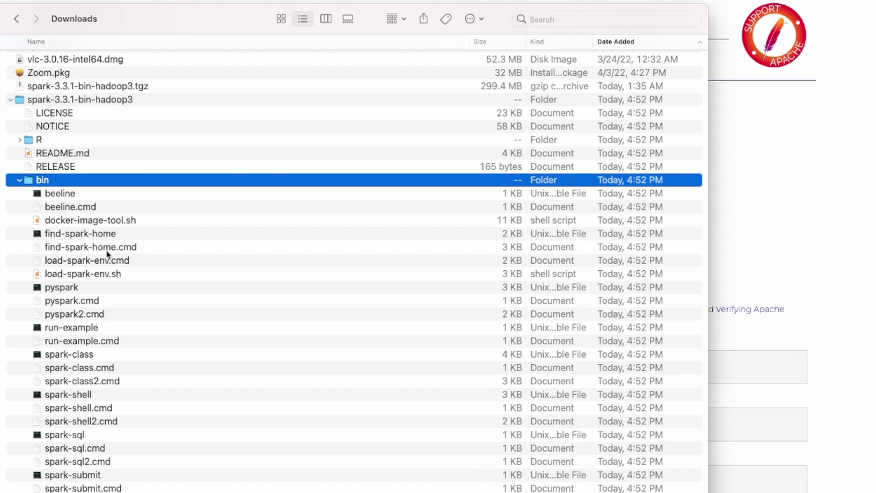
pyautogui.click(63, 288)
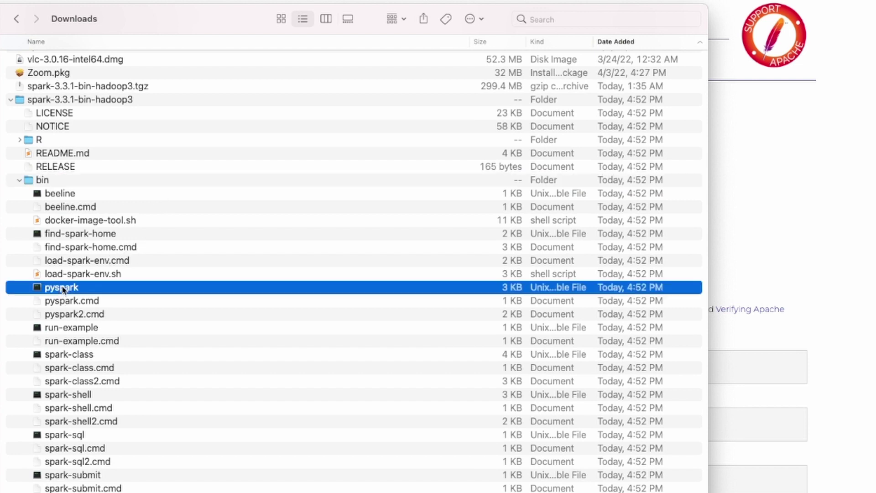
pyautogui.click(77, 395)
pyautogui.click(81, 436)
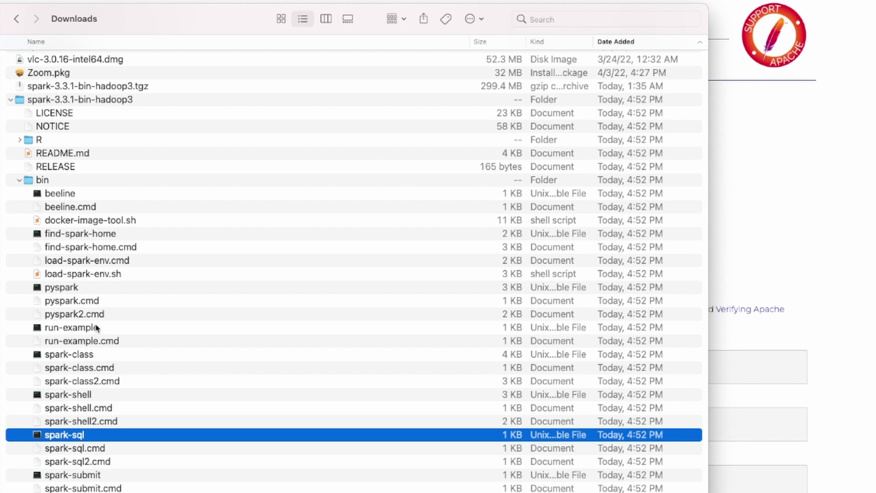
pyautogui.click(42, 181)
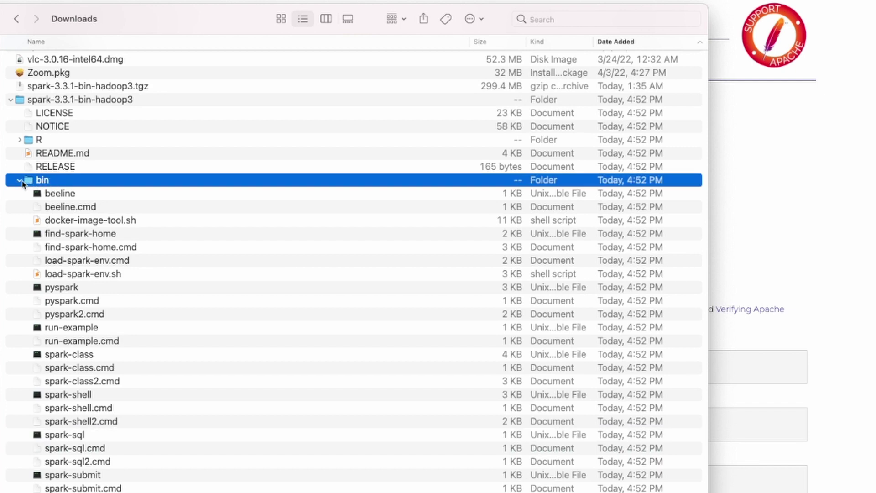
pyautogui.click(20, 180)
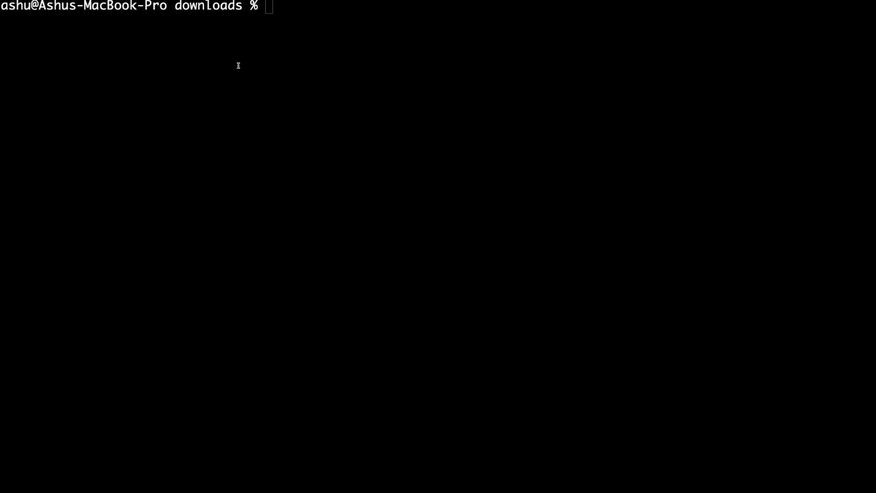
# Step: Clear the Terminal screen and print the current working directory with pwd
pyautogui.moveTo(175, 6); pyautogui.dragTo(190, 8)
pyautogui.click(301, 98)
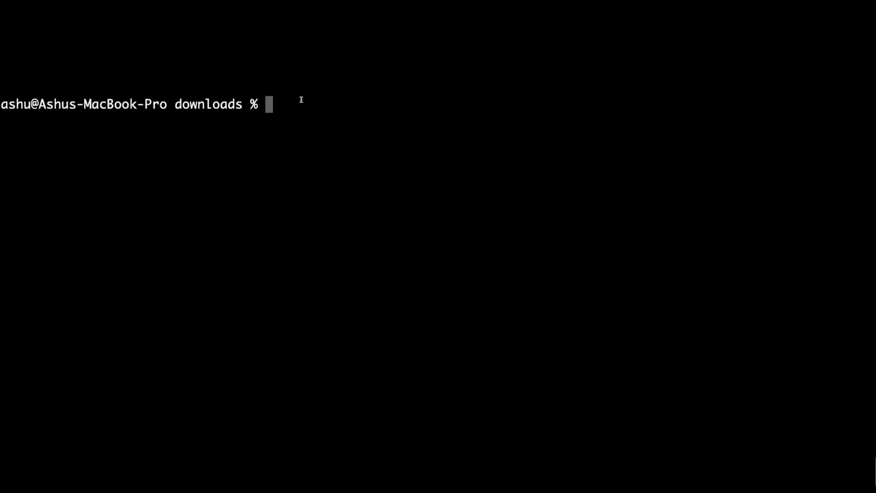
pyautogui.write('clear')
pyautogui.press('Return')
pyautogui.write('pwd')
pyautogui.press('Return')
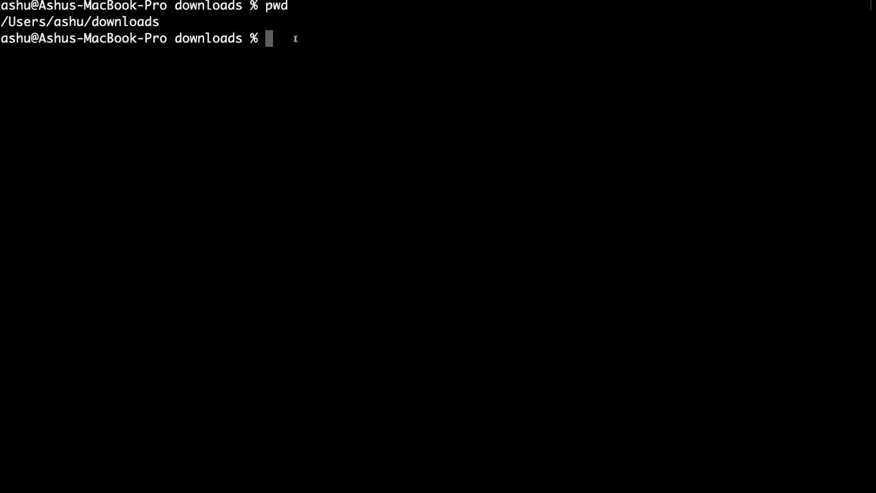
# Step: Change into the spark-3.3.1-bin-hadoop3 folder and list its contents
pyautogui.write('cd spark-')
pyautogui.press('Tab')
pyautogui.press('Return')
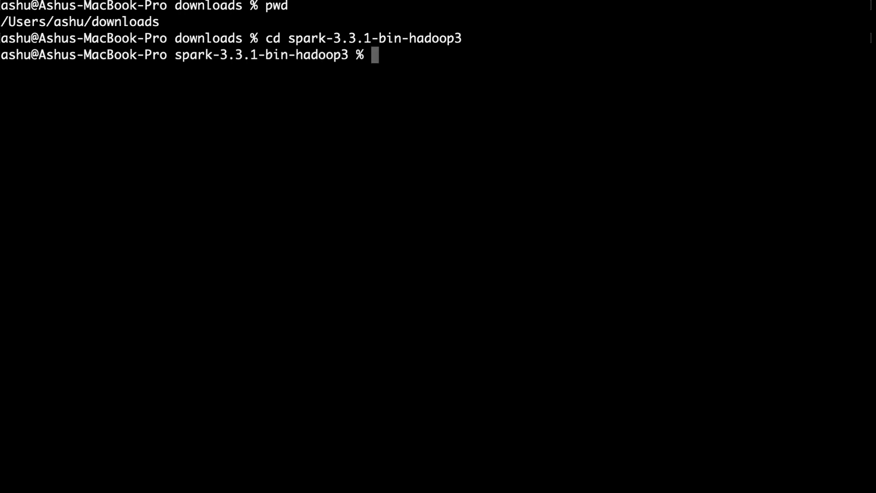
pyautogui.write('ls')
pyautogui.press('Return')
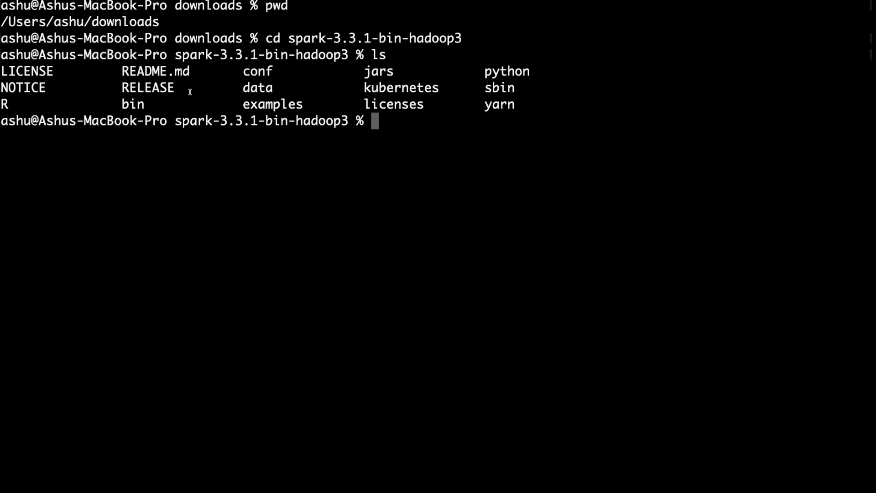
# Step: Run bin/pyspark, which fails with 'Unable to locate a Java Runtime'
pyautogui.moveTo(140, 105); pyautogui.dragTo(120, 105)
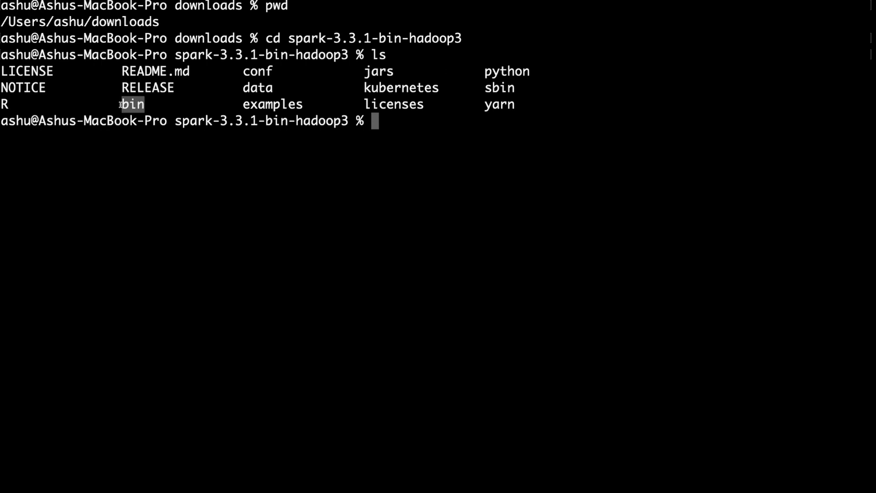
pyautogui.click(372, 126)
pyautogui.write('bin')
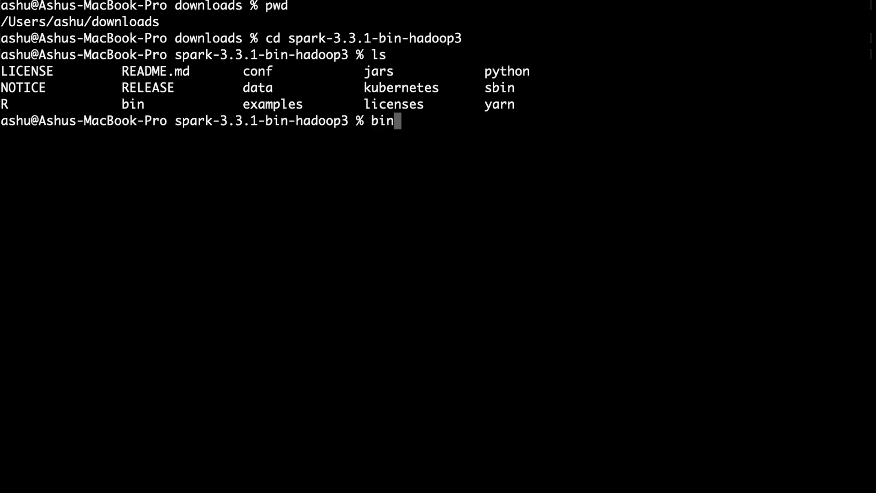
pyautogui.write('/pyspark')
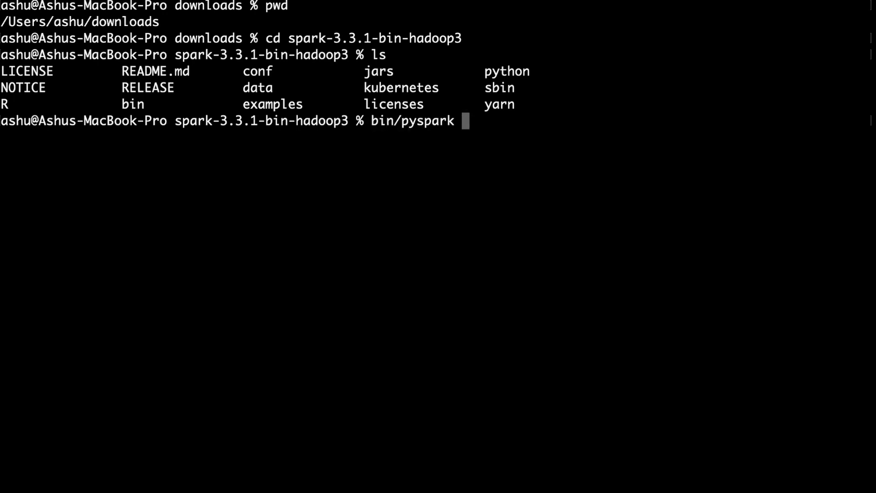
pyautogui.press('Return')
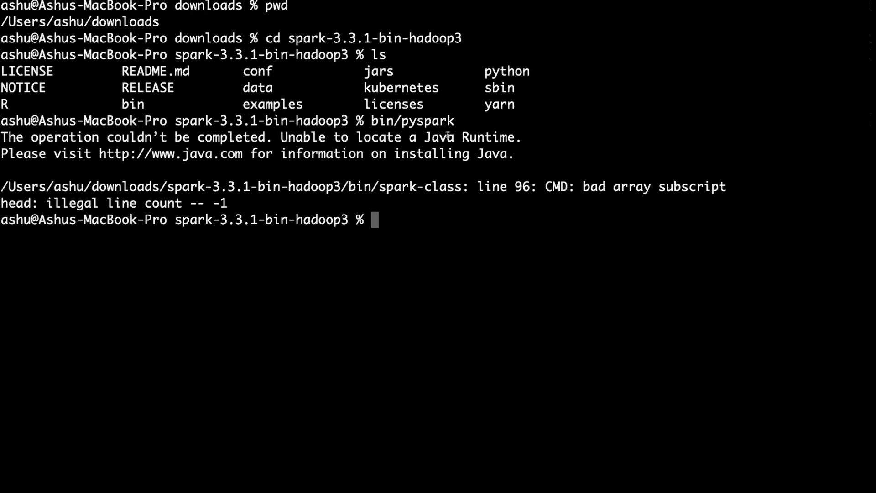
pyautogui.moveTo(523, 137); pyautogui.dragTo(280, 137)
pyautogui.click(386, 139)
pyautogui.moveTo(453, 124); pyautogui.dragTo(373, 125)
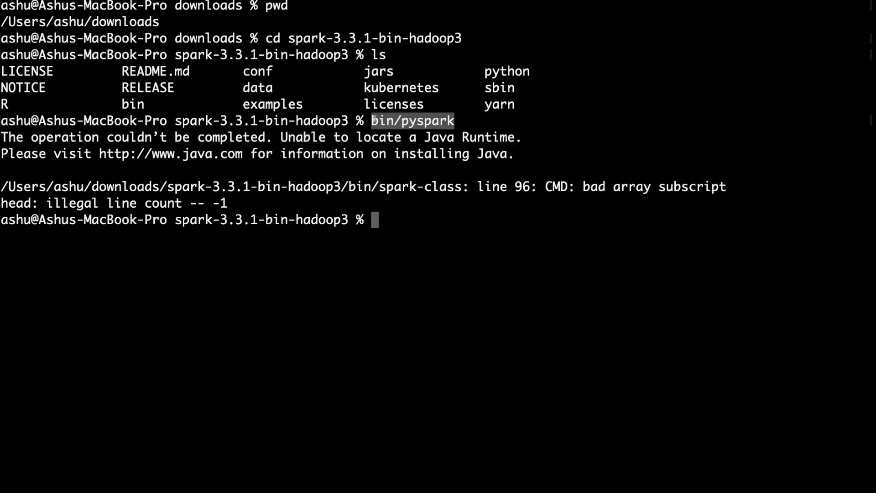
pyautogui.click(390, 135)
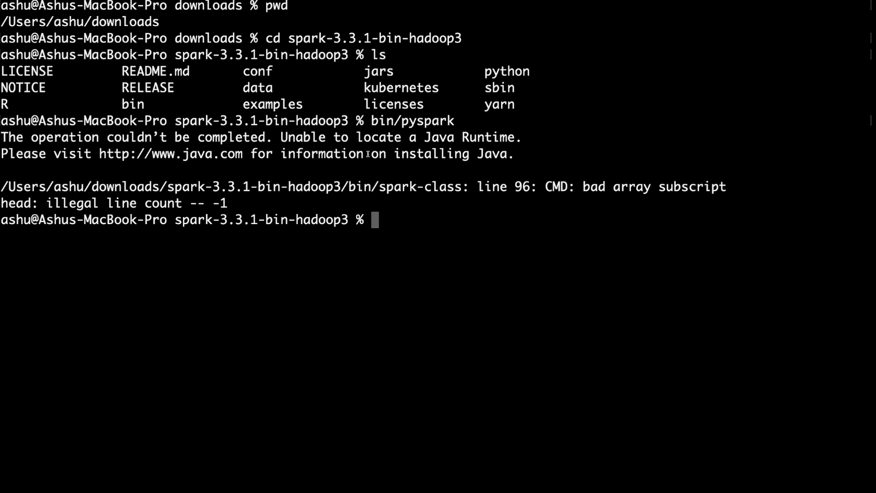
pyautogui.moveTo(428, 138); pyautogui.dragTo(518, 139)
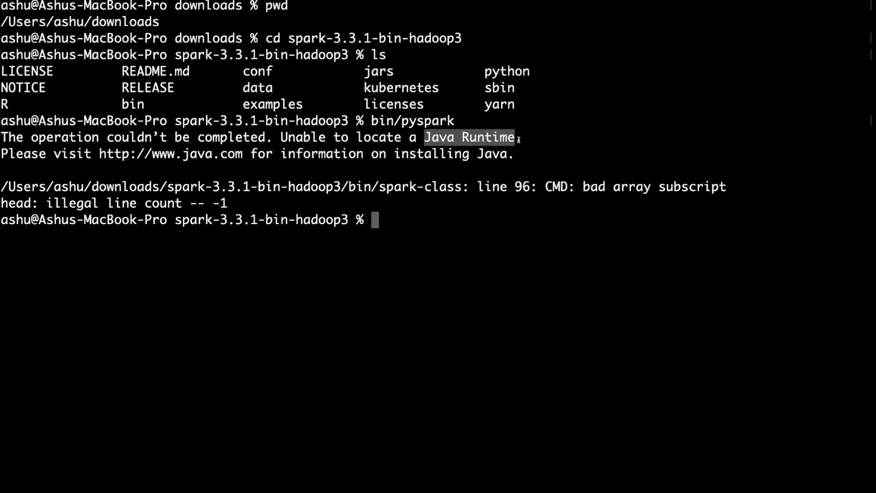
pyautogui.click(412, 149)
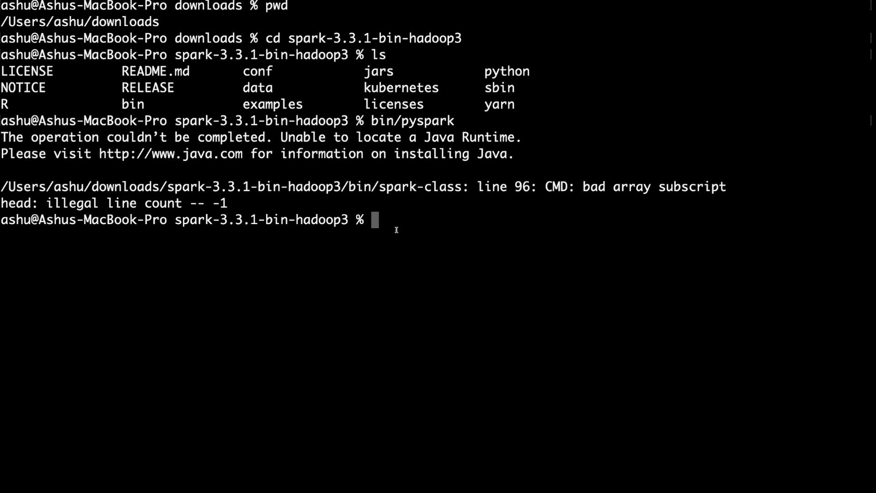
pyautogui.moveTo(456, 122); pyautogui.dragTo(372, 121)
pyautogui.moveTo(395, 154); pyautogui.dragTo(396, 145)
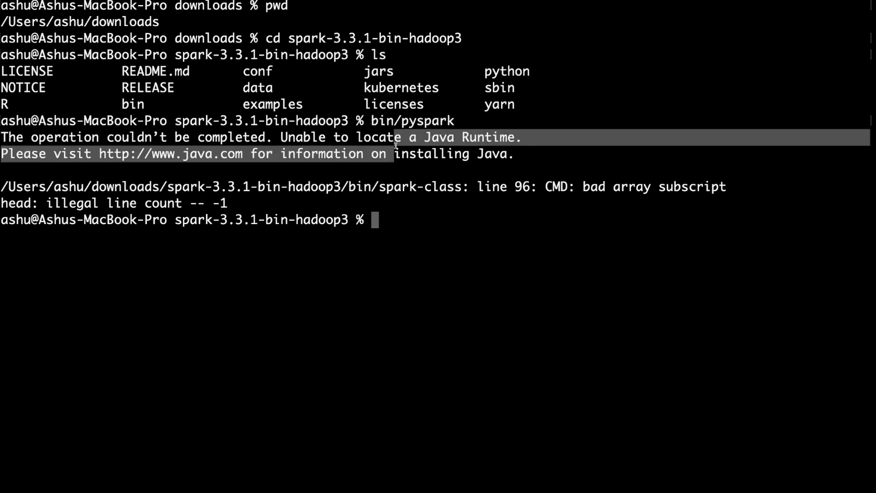
pyautogui.click(396, 145)
pyautogui.moveTo(478, 139); pyautogui.dragTo(503, 138)
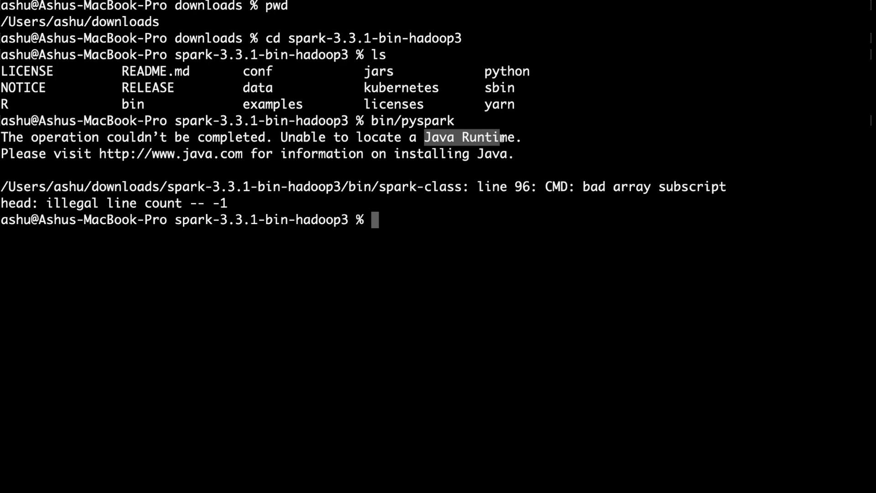
pyautogui.click(405, 137)
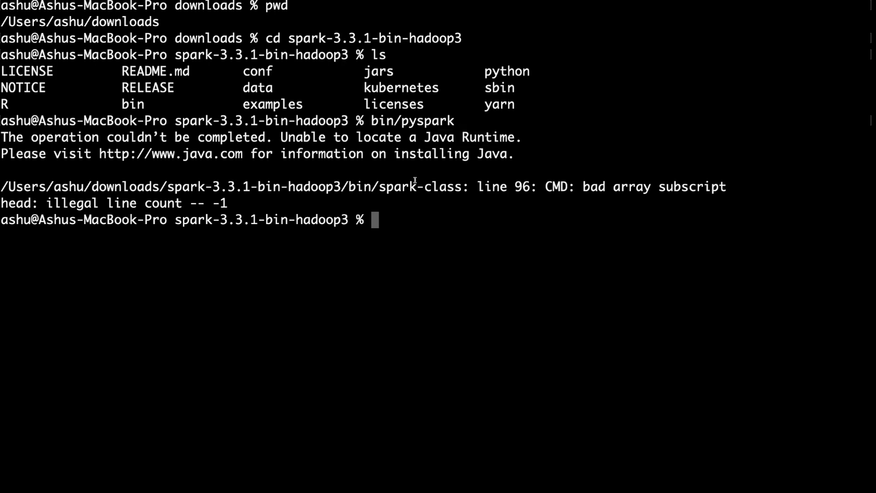
pyautogui.moveTo(274, 137); pyautogui.dragTo(525, 137)
pyautogui.click(401, 218)
# Step: Clear the terminal and run java -version, which reports no Java Runtime installed
pyautogui.write('clear')
pyautogui.press('Return')
pyautogui.write('java -v')
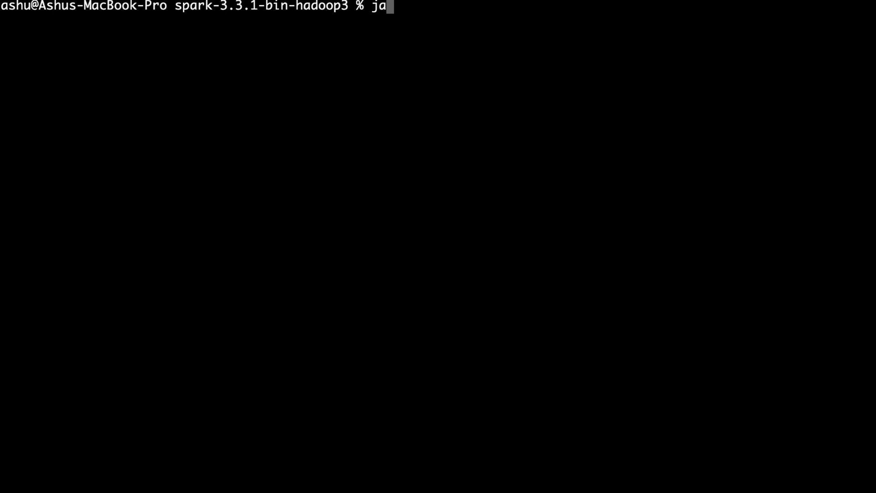
pyautogui.write('ersion')
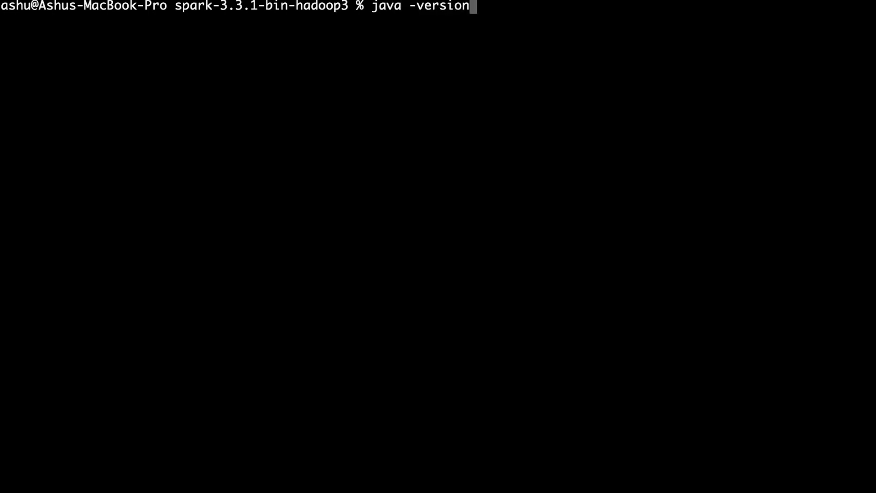
pyautogui.press('Return')
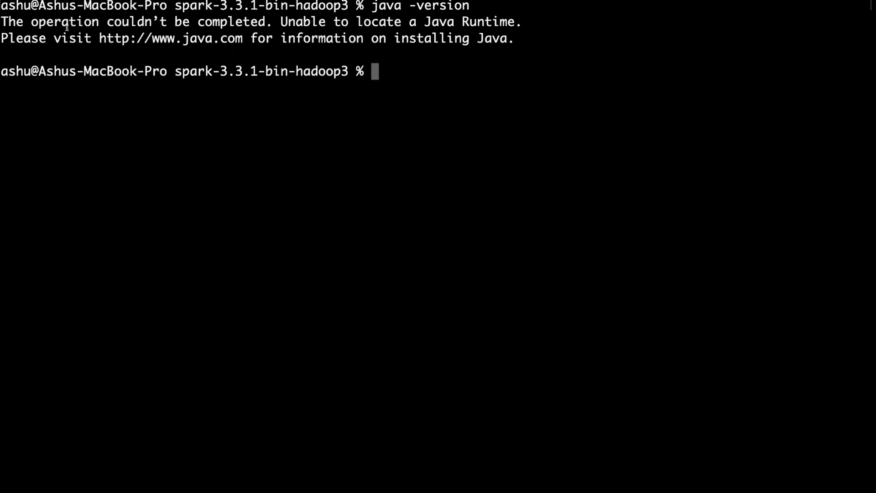
pyautogui.moveTo(3, 22); pyautogui.dragTo(25, 49)
pyautogui.click(404, 44)
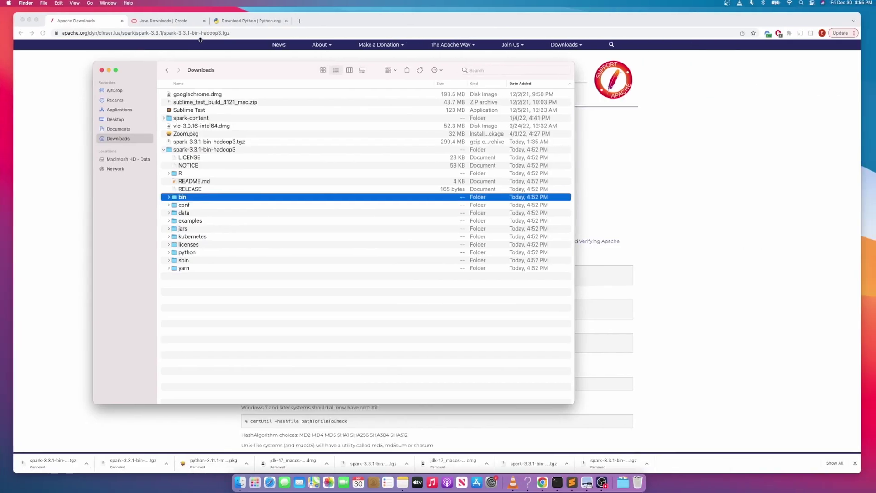
# Step: On the Oracle Java downloads page, locate the Java 17 macOS x64 DMG Installer
pyautogui.click(156, 21)
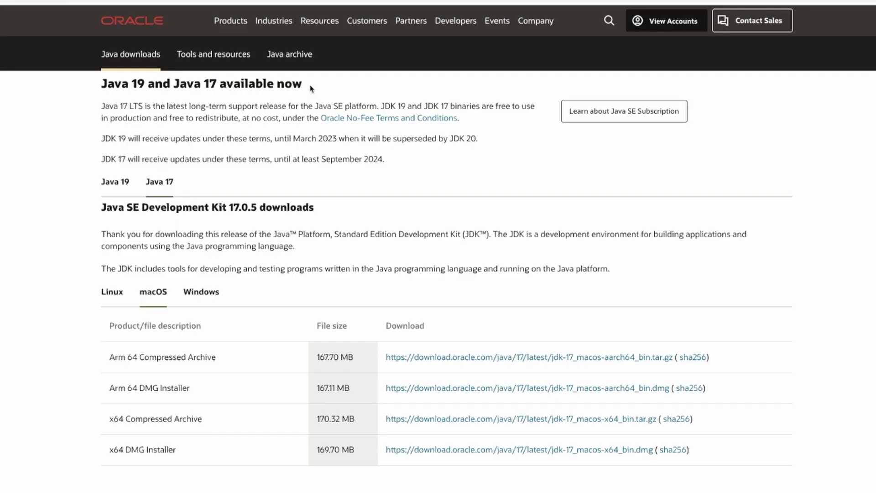
pyautogui.moveTo(303, 85); pyautogui.dragTo(105, 83)
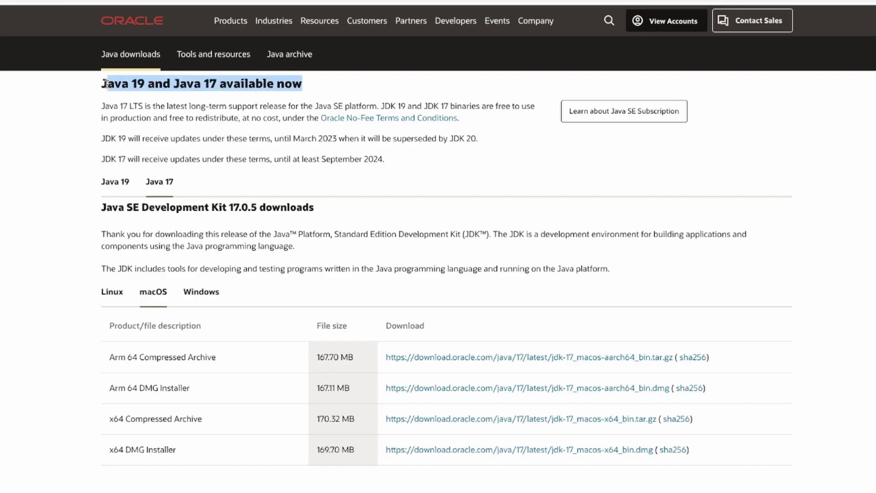
pyautogui.click(78, 276)
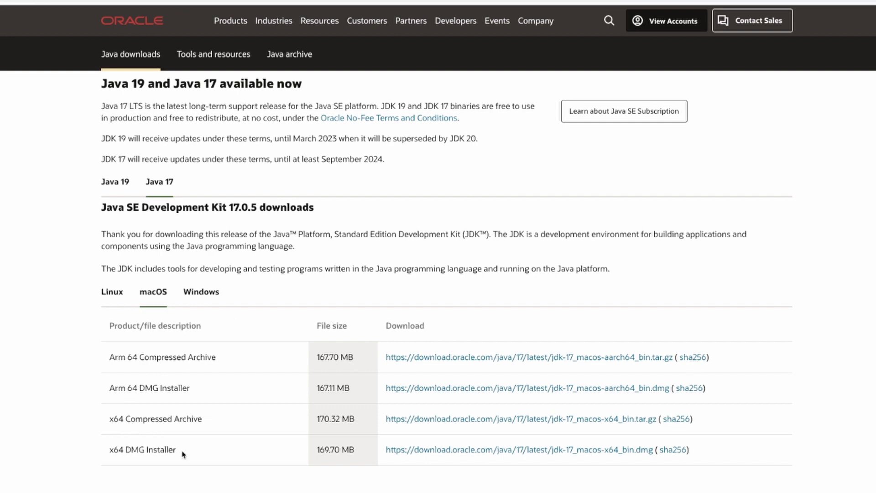
pyautogui.moveTo(187, 452); pyautogui.dragTo(108, 449)
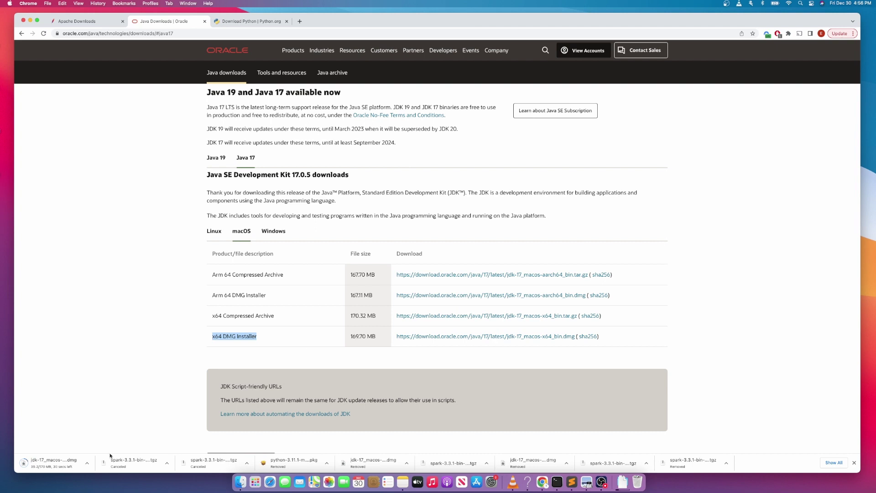
# Step: Reveal the JDK download in Finder, collapse the spark folder, and select jdk-17_macos-x64_bin.dmg
pyautogui.click(87, 463)
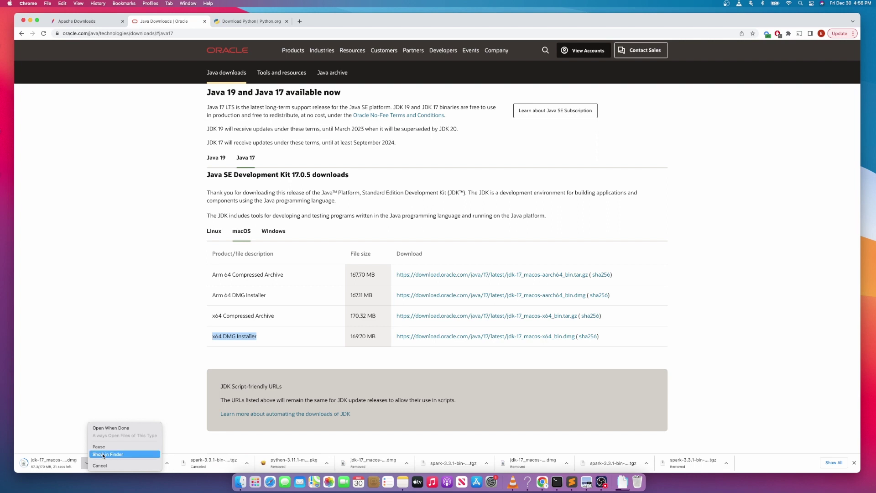
pyautogui.click(103, 455)
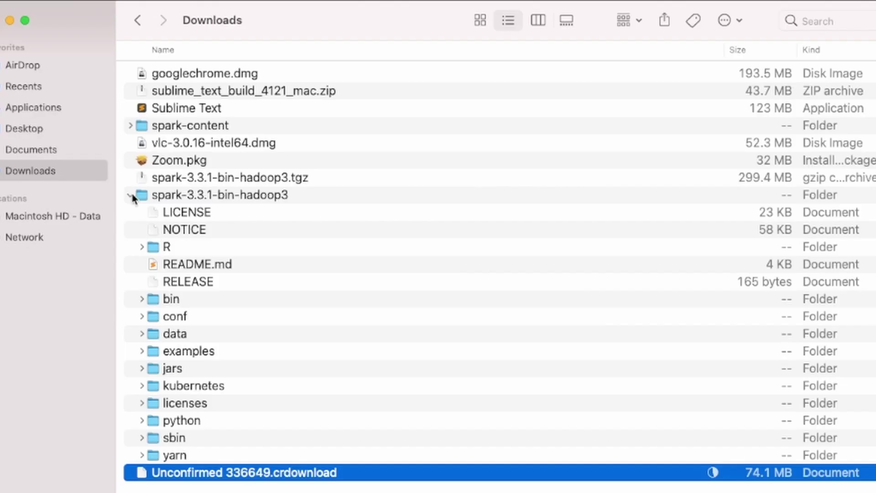
pyautogui.click(131, 195)
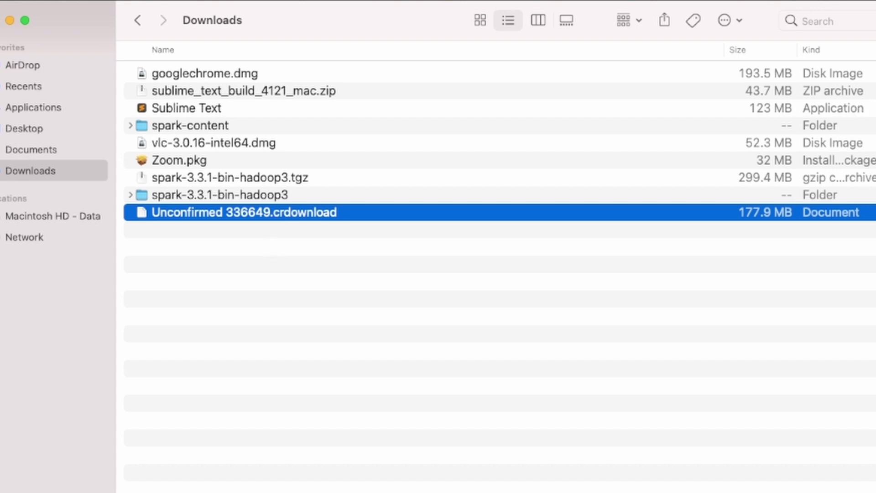
pyautogui.click(313, 249)
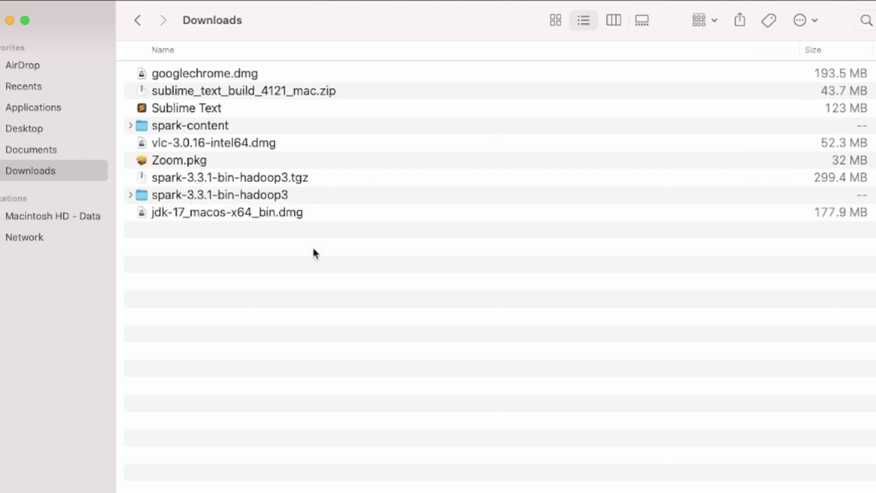
pyautogui.click(280, 218)
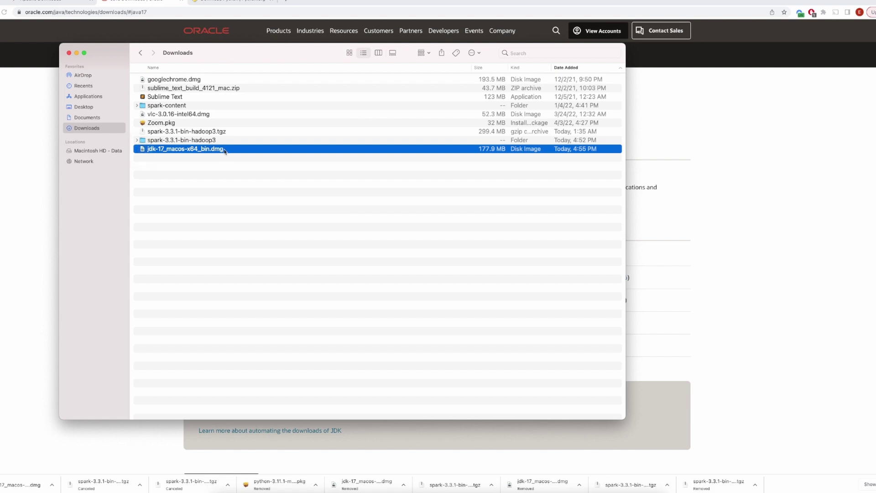
# Step: Mount jdk-17_macos-x64_bin.dmg and launch JDK 17.0.5.pkg to reach the installer welcome page
pyautogui.doubleClick(221, 149)
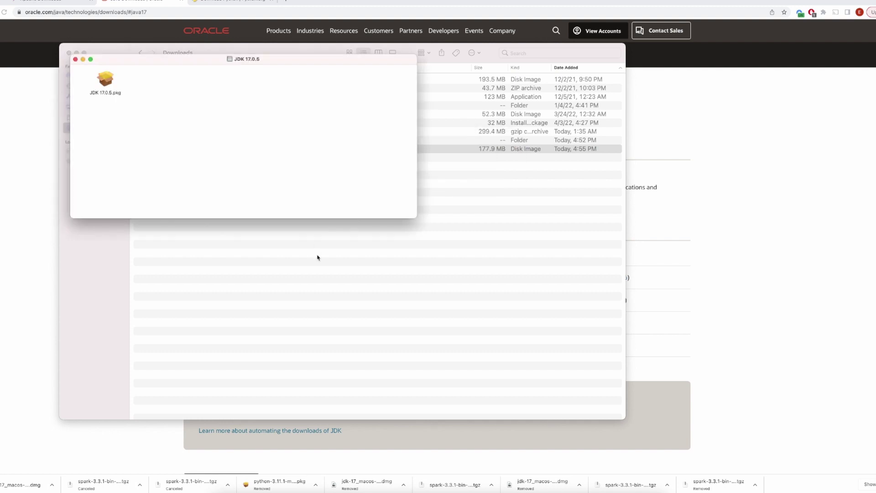
pyautogui.moveTo(155, 59); pyautogui.dragTo(201, 59)
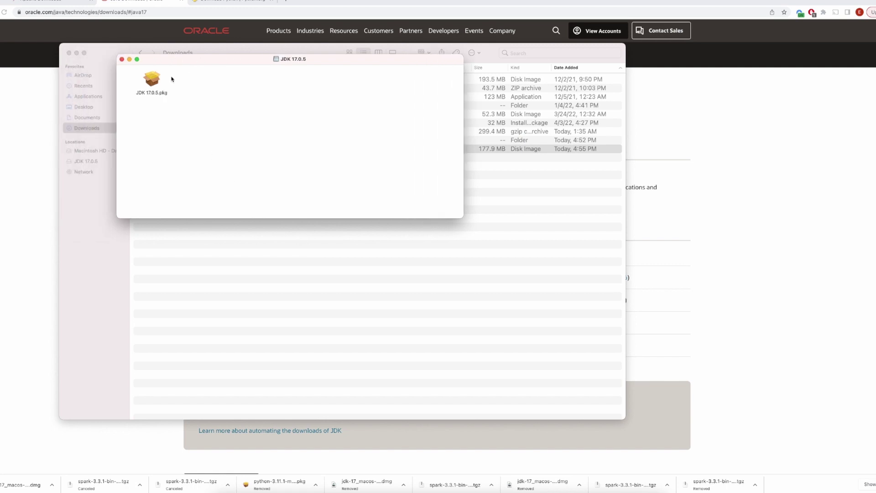
pyautogui.click(151, 82)
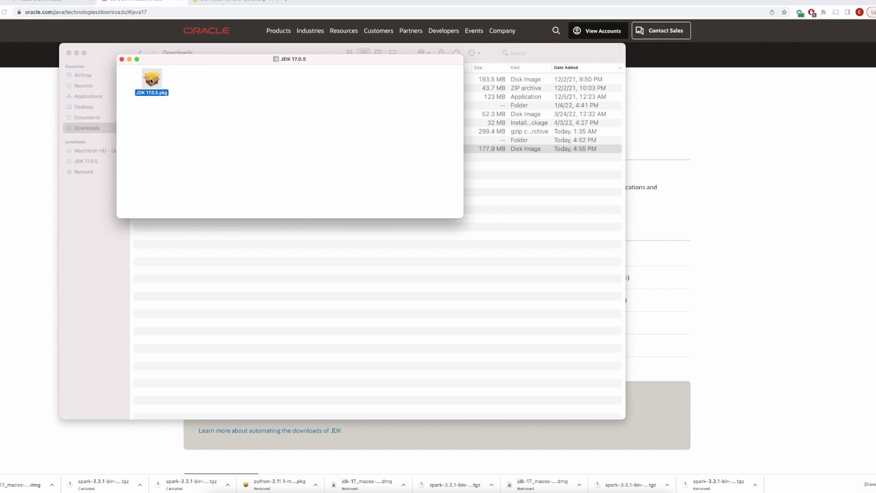
pyautogui.doubleClick(152, 81)
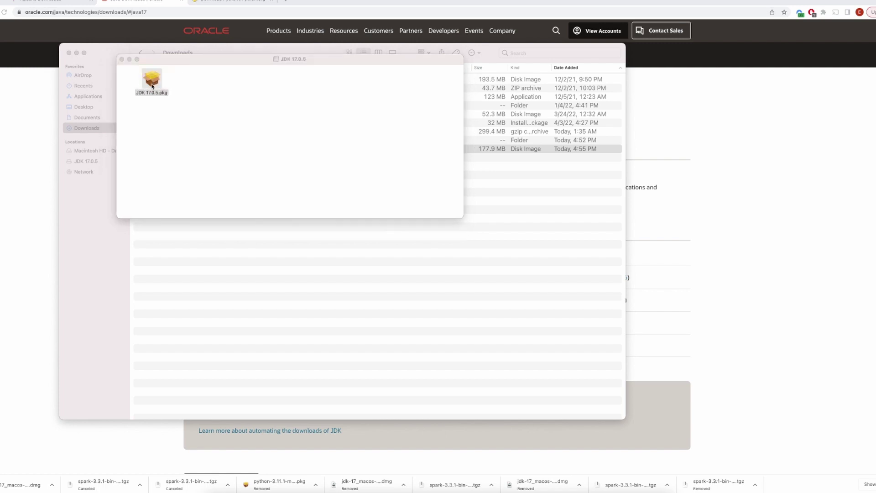
pyautogui.moveTo(212, 60); pyautogui.dragTo(212, 116)
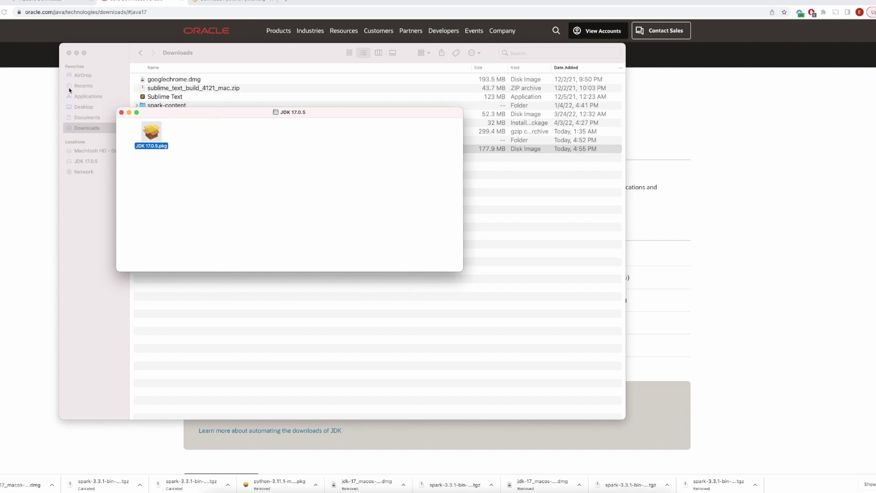
pyautogui.moveTo(112, 3); pyautogui.dragTo(572, 125)
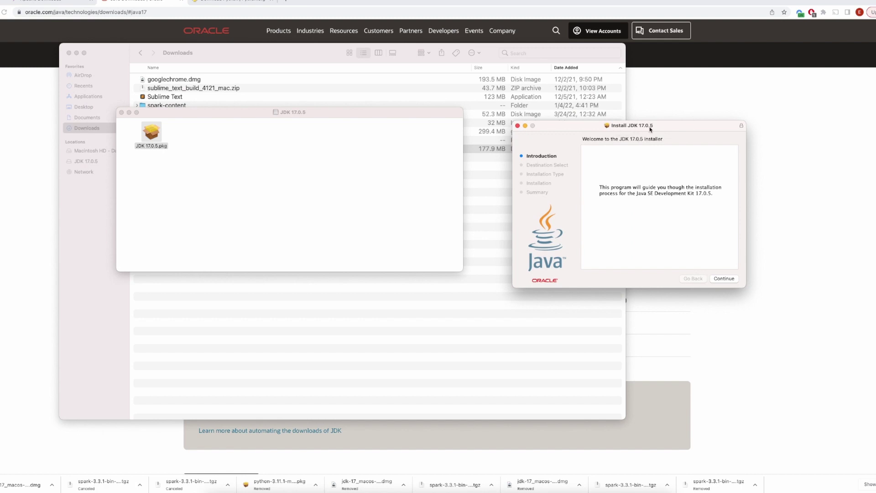
# Step: Install JDK 17.0.5 for all users, authorizing with the account password, then close the installer
pyautogui.click(724, 279)
pyautogui.click(122, 112)
pyautogui.moveTo(559, 128); pyautogui.dragTo(268, 127)
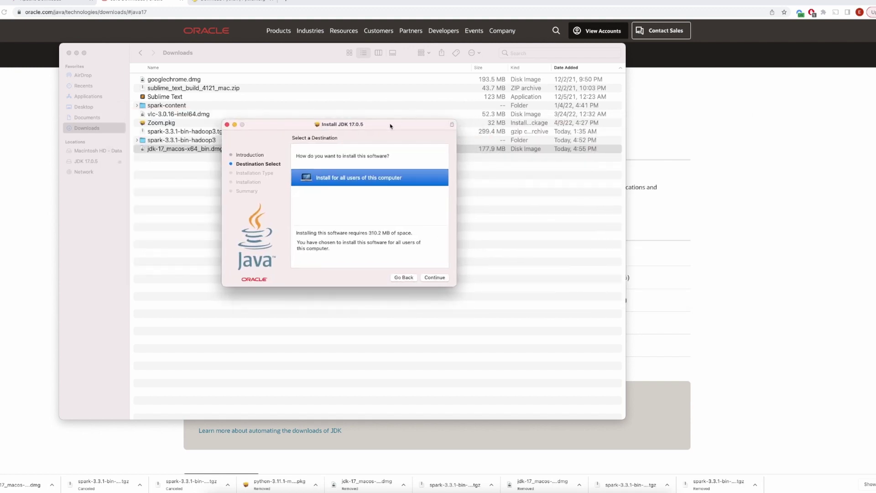
pyautogui.click(434, 278)
pyautogui.click(437, 277)
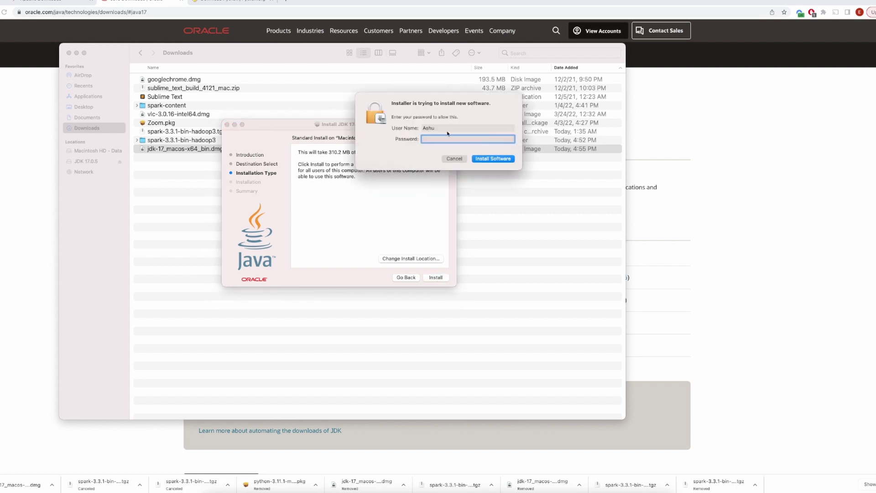
pyautogui.write('••••••••')
pyautogui.click(496, 160)
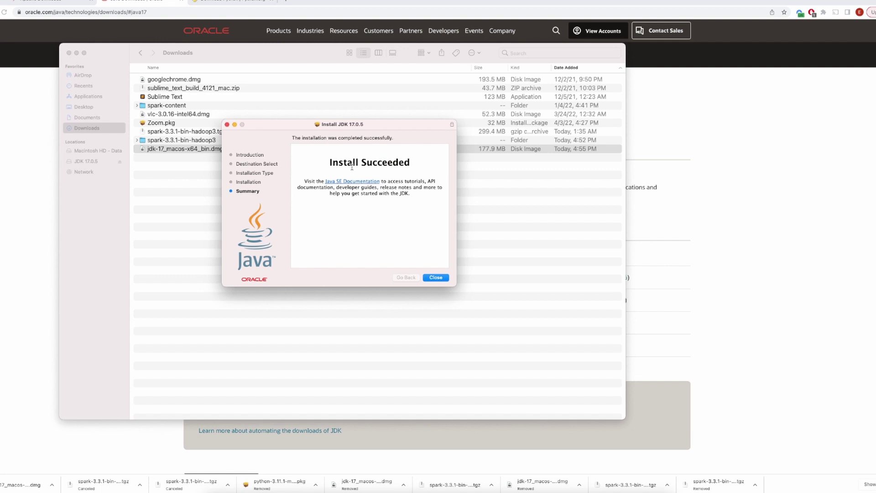
pyautogui.click(436, 278)
pyautogui.click(318, 236)
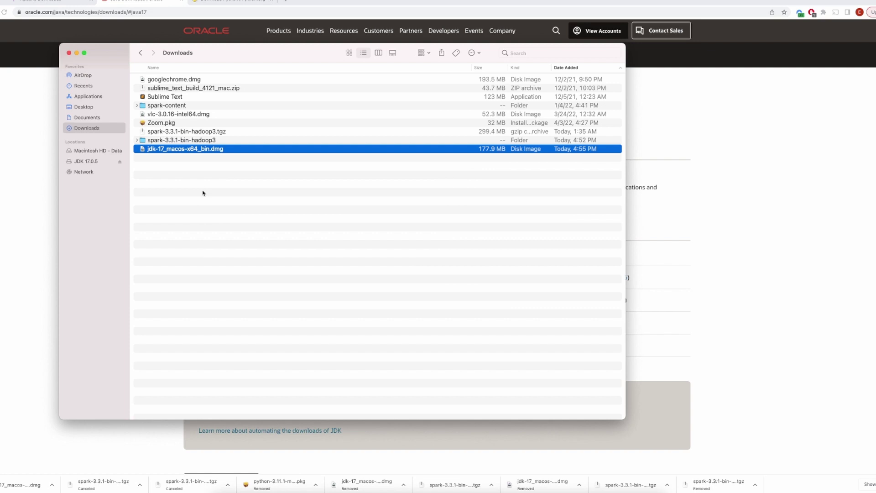
# Step: Move the jdk-17 disk image to the Trash and return to the full-screen Terminal
pyautogui.rightClick(211, 150)
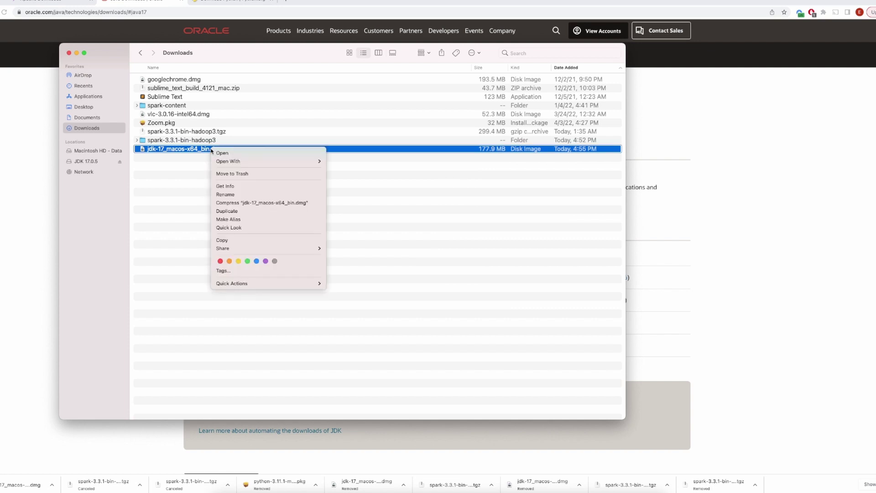
pyautogui.click(238, 174)
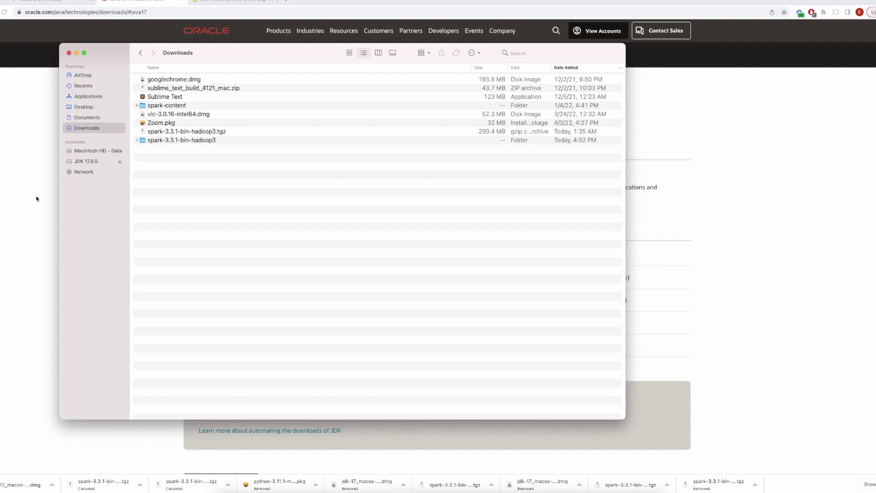
pyautogui.press('super+w')
pyautogui.hotkey('ctrl', 'Left')
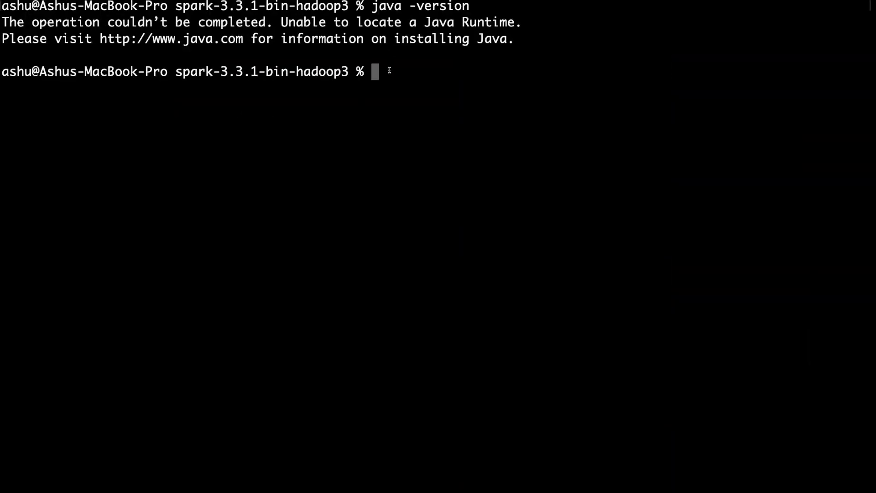
# Step: Launch the Spark 3.3.1 PySpark shell with bin/pyspark
pyautogui.write('bin/pyspark')
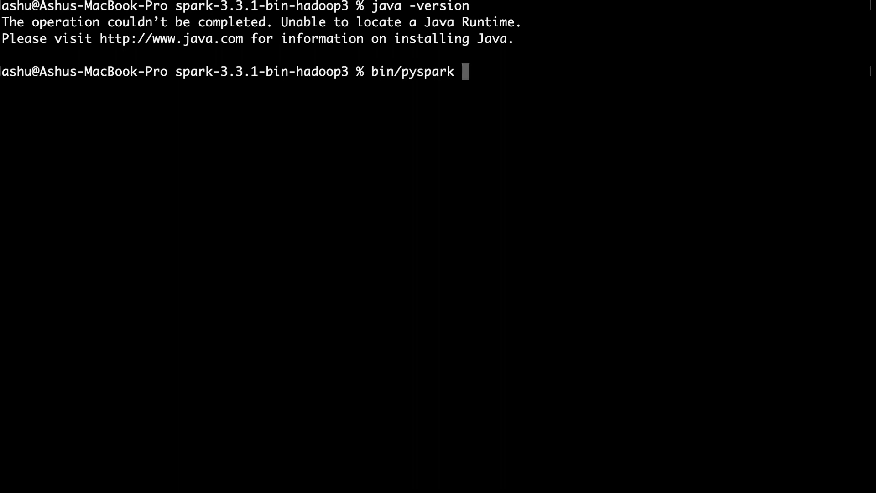
pyautogui.press('Return')
pyautogui.press('Return')
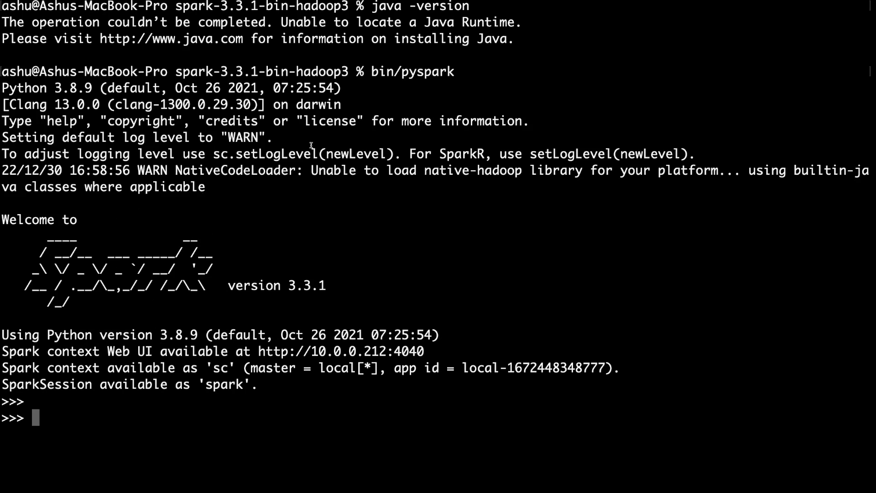
# Step: Point out the bin/pyspark command, the Python prompt and the Python 3.8.9 version line
pyautogui.moveTo(368, 72); pyautogui.dragTo(459, 72)
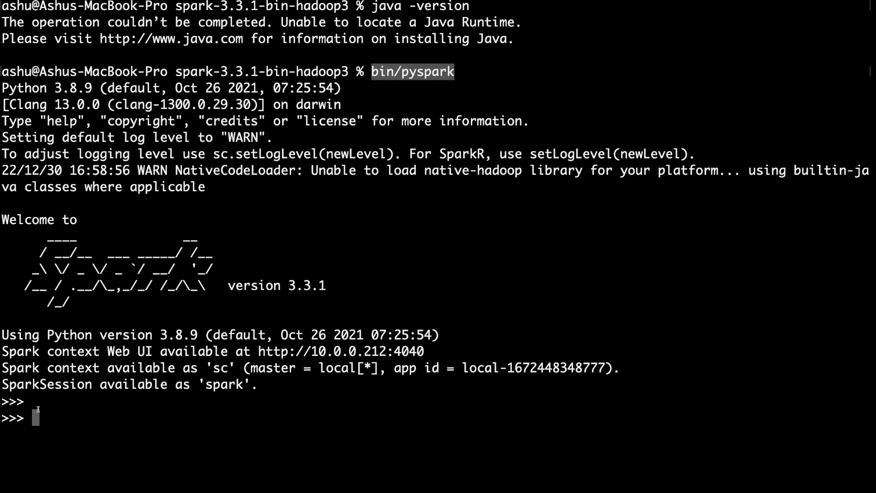
pyautogui.moveTo(25, 418); pyautogui.dragTo(2, 419)
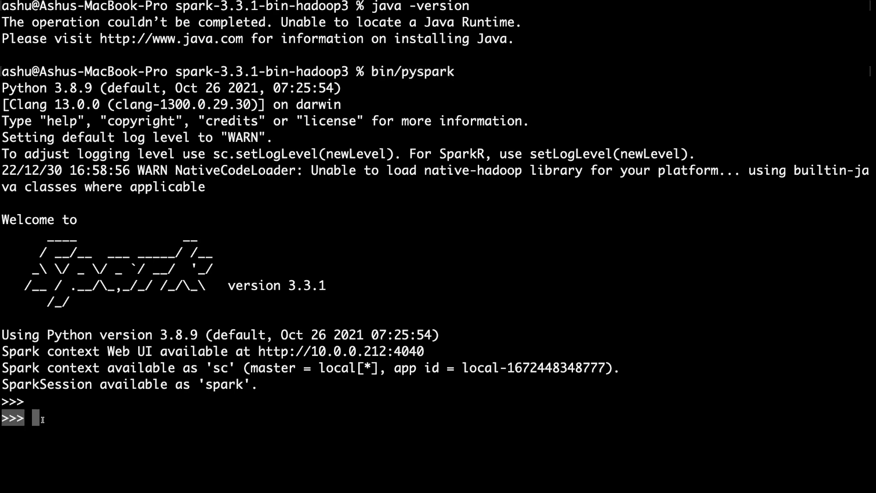
pyautogui.click(112, 419)
pyautogui.moveTo(8, 335); pyautogui.dragTo(197, 337)
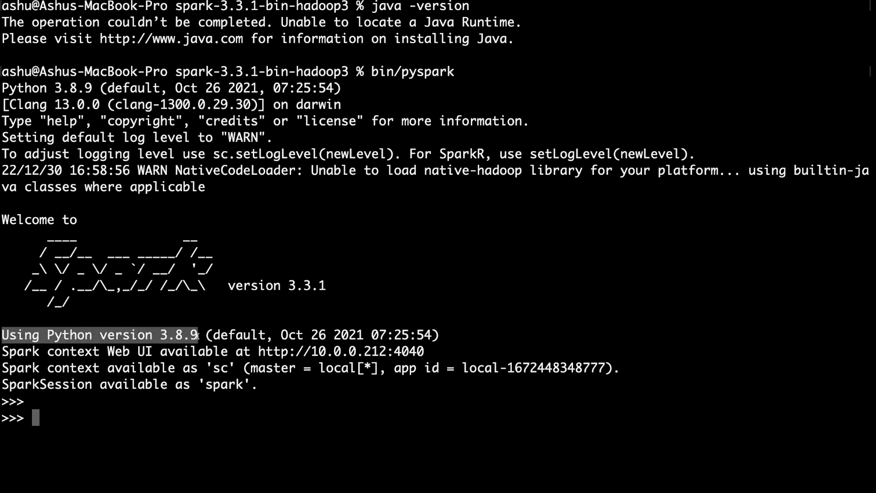
pyautogui.click(205, 318)
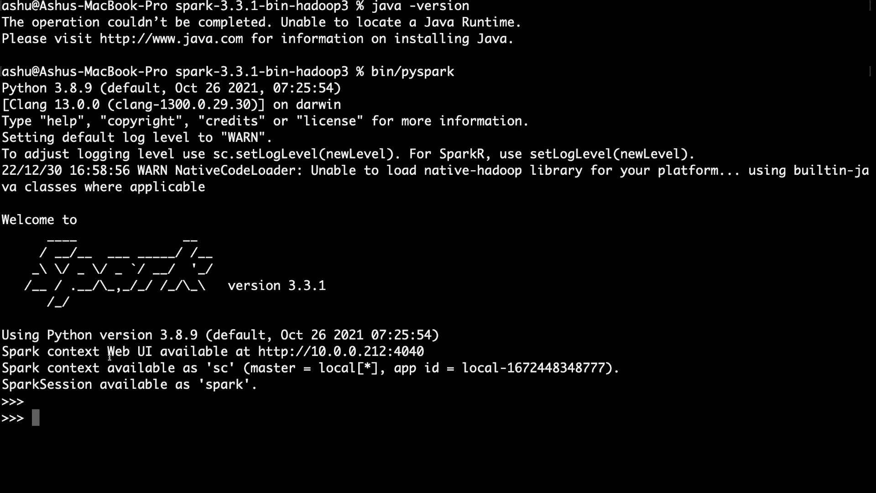
pyautogui.moveTo(424, 352); pyautogui.dragTo(257, 351)
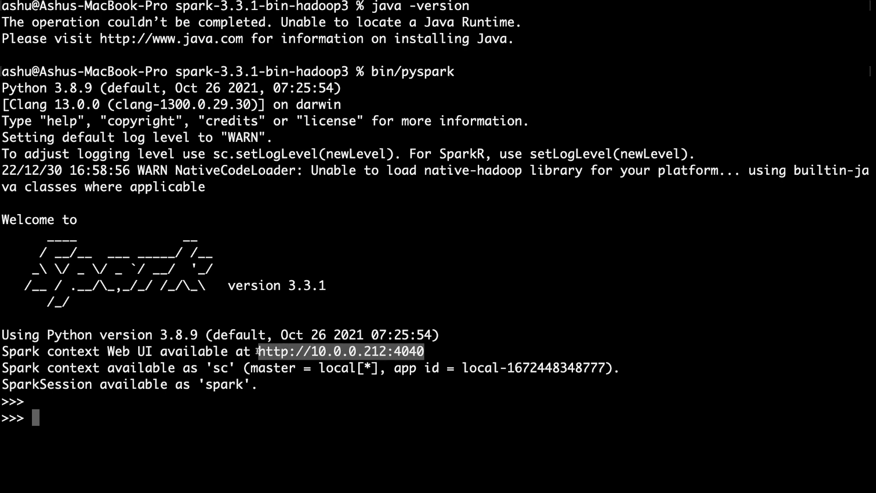
pyautogui.click(271, 350)
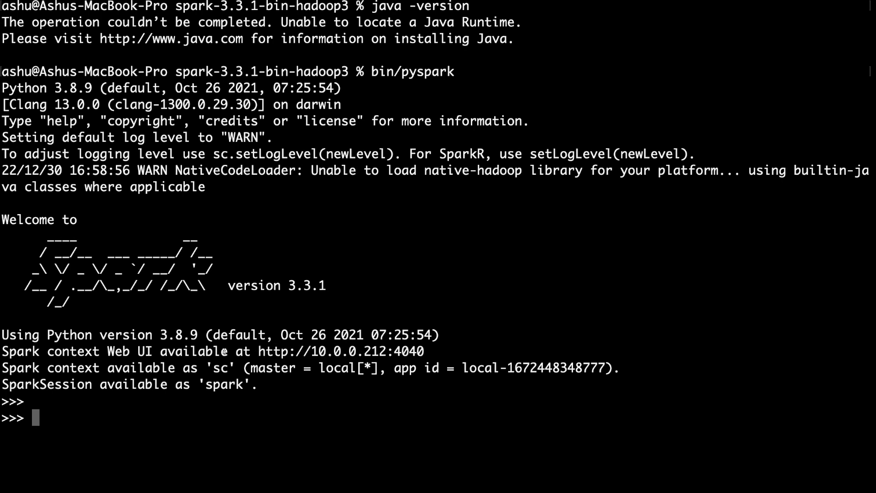
pyautogui.moveTo(101, 352); pyautogui.dragTo(153, 351)
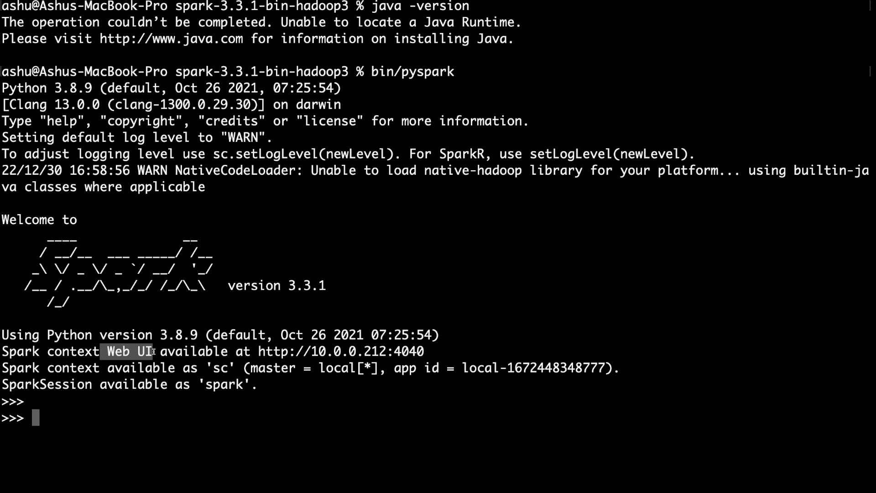
pyautogui.moveTo(393, 351)
pyautogui.mouseDown()
pyautogui.moveTo(431, 350)
pyautogui.moveTo(397, 351)
pyautogui.mouseUp()
pyautogui.click(400, 357)
pyautogui.click(368, 352)
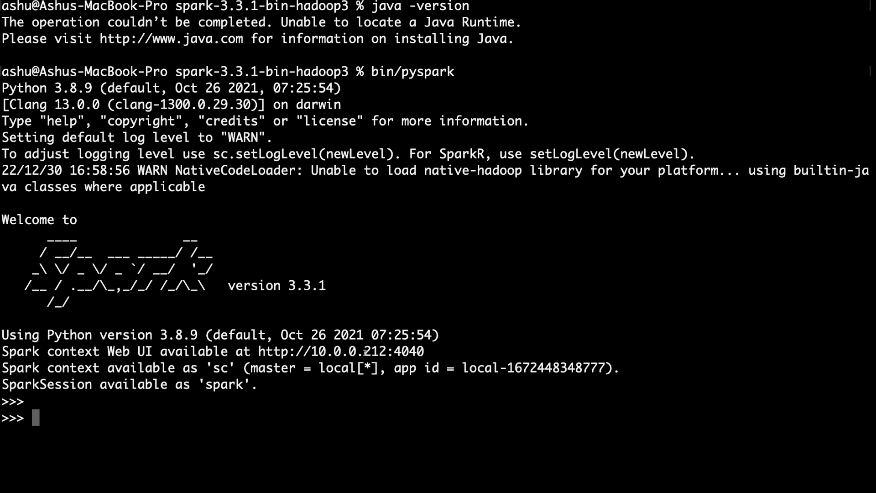
# Step: Point out the IP address 10.0.0.212 in the Web UI URL
pyautogui.moveTo(312, 353); pyautogui.dragTo(386, 350)
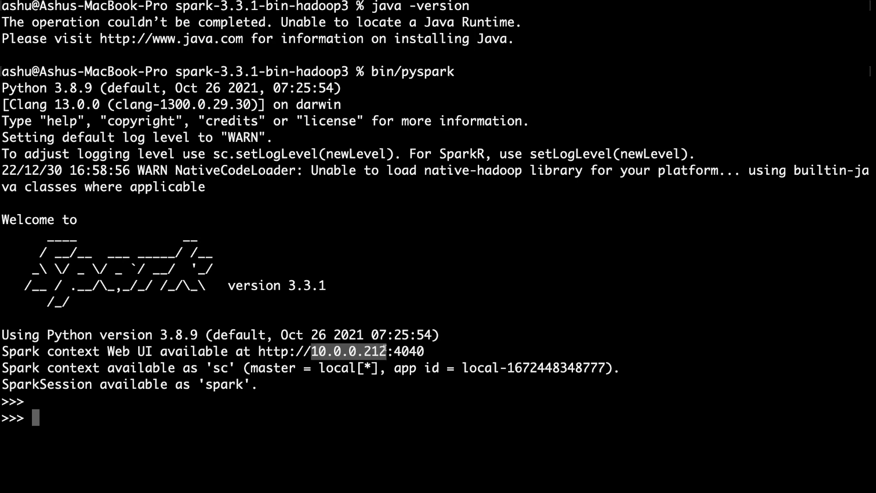
pyautogui.click(385, 350)
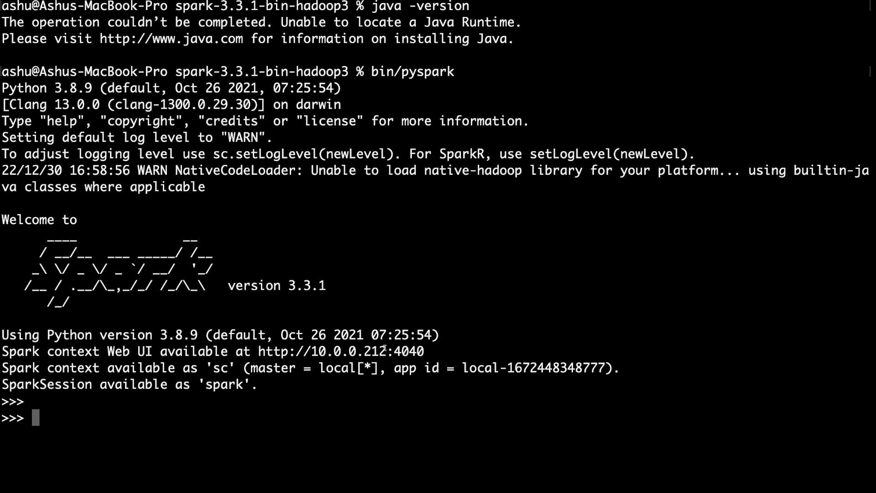
pyautogui.moveTo(386, 351); pyautogui.dragTo(311, 351)
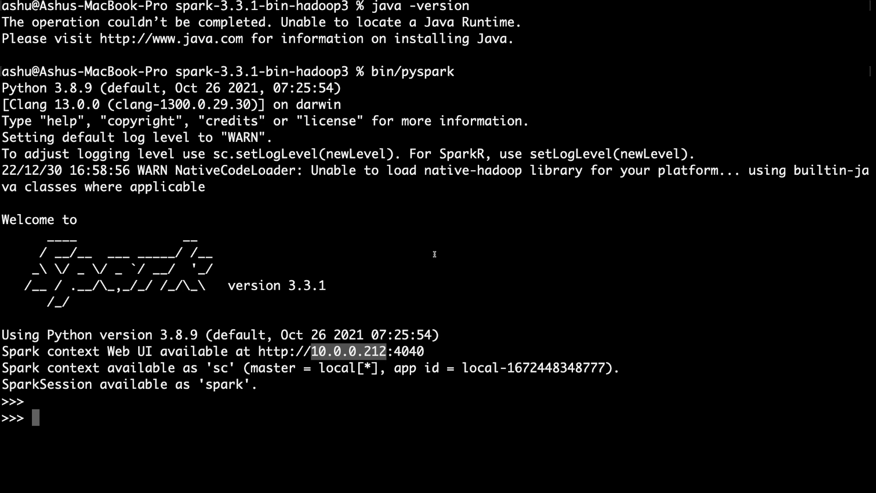
pyautogui.click(334, 355)
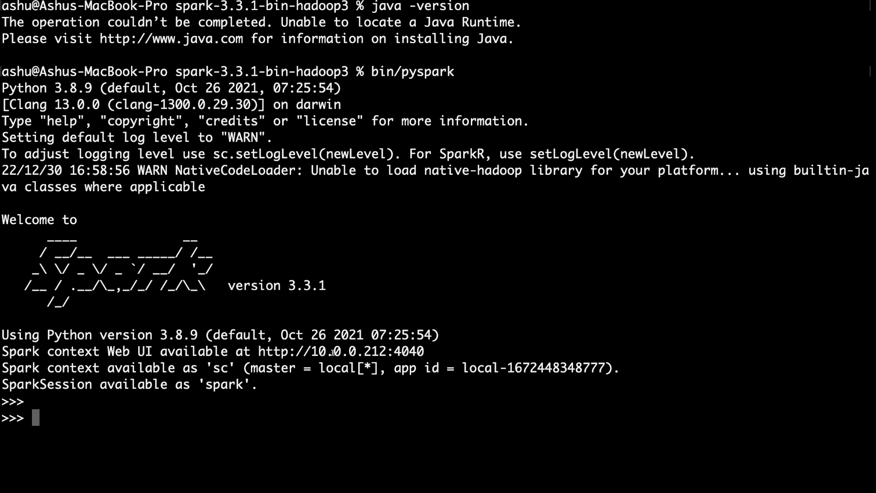
pyautogui.moveTo(312, 350); pyautogui.dragTo(387, 348)
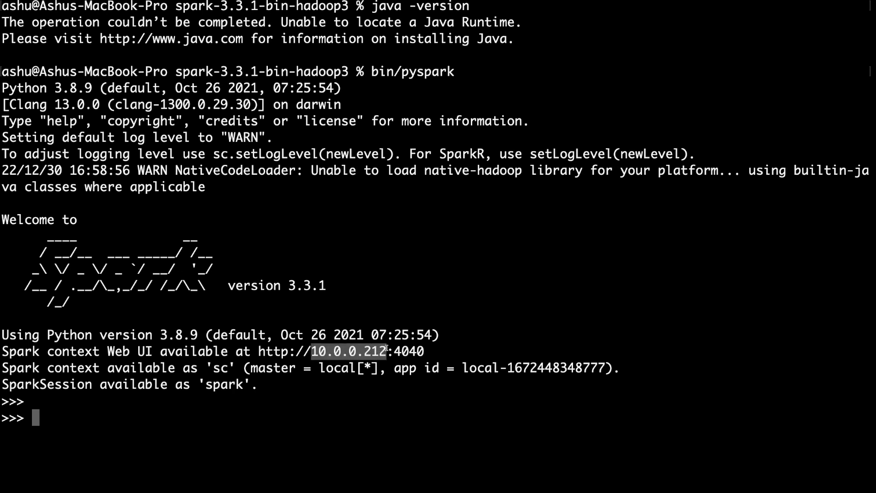
pyautogui.click(347, 351)
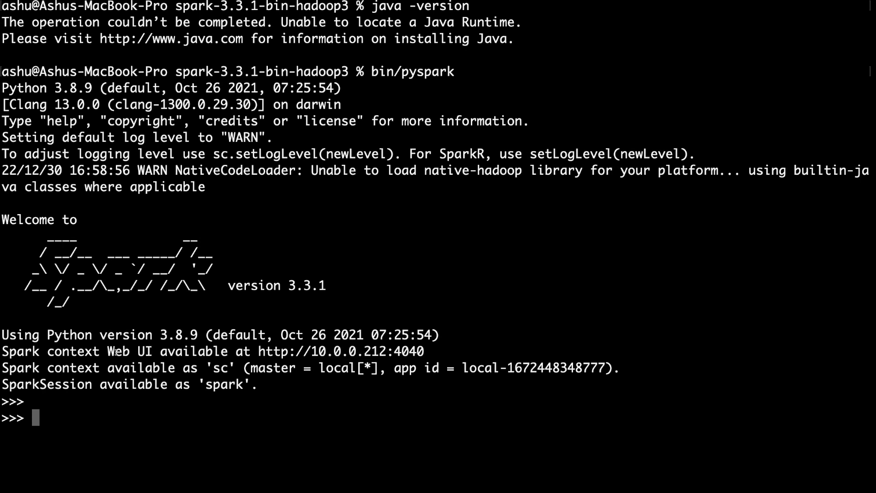
pyautogui.moveTo(105, 351); pyautogui.dragTo(235, 350)
pyautogui.click(292, 351)
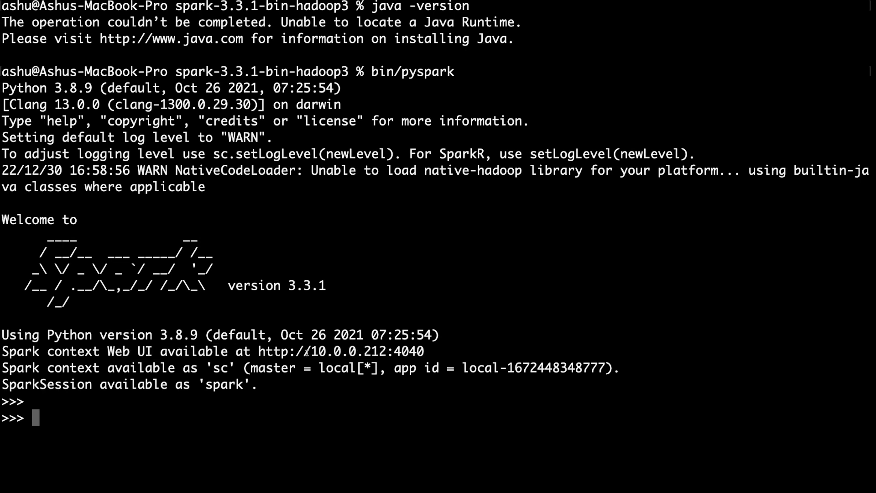
pyautogui.doubleClick(398, 351)
pyautogui.moveTo(388, 350); pyautogui.dragTo(432, 350)
pyautogui.press('super+c')
pyautogui.click(310, 351)
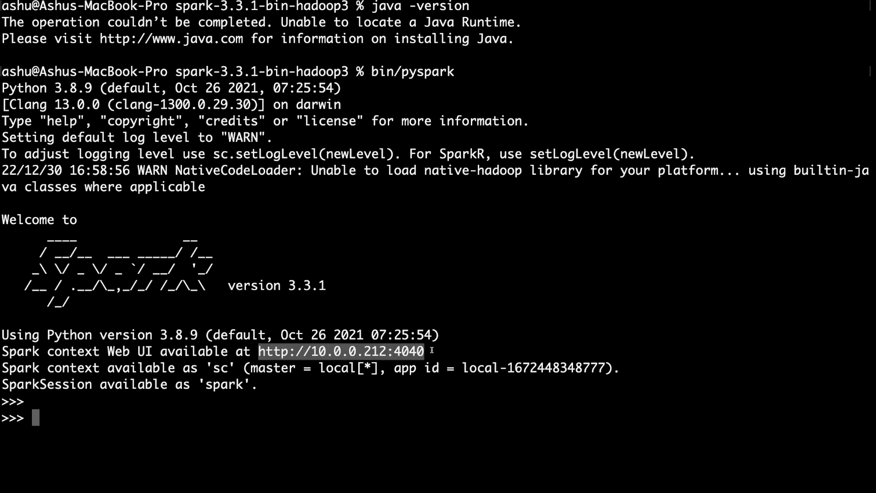
# Step: Paste 10.0.0.212:4040 into a new Chrome tab on the Chrome desktop and load it
pyautogui.hotkey('ctrl', 'Right')
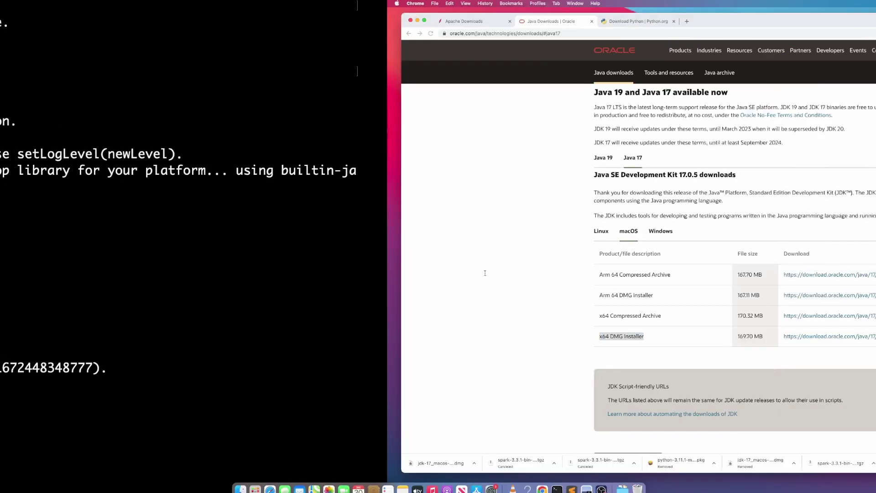
pyautogui.click(300, 21)
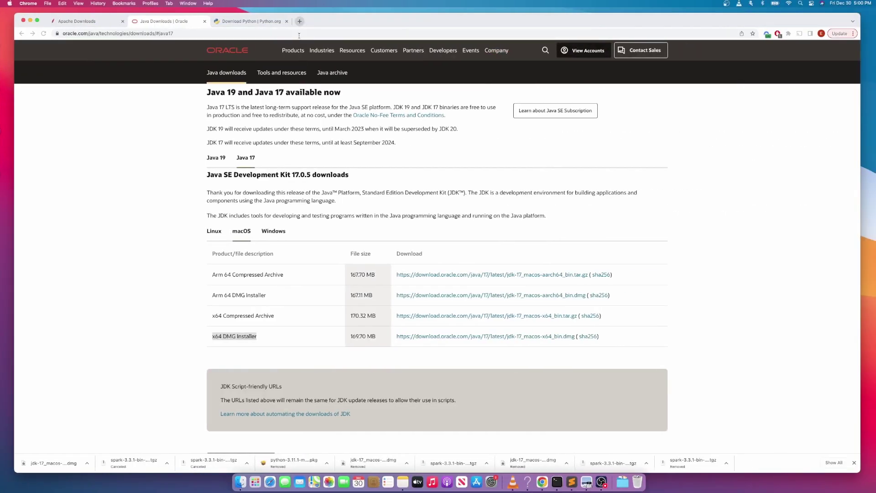
pyautogui.press('super+v')
pyautogui.press('Return')
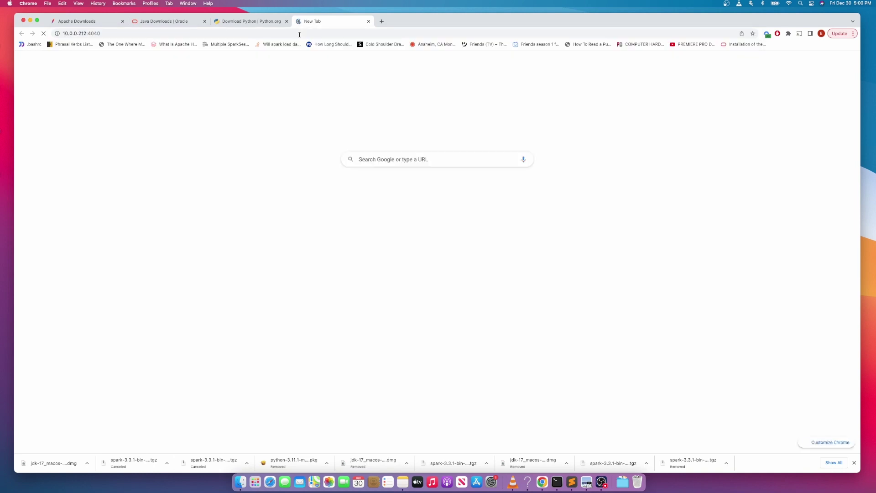